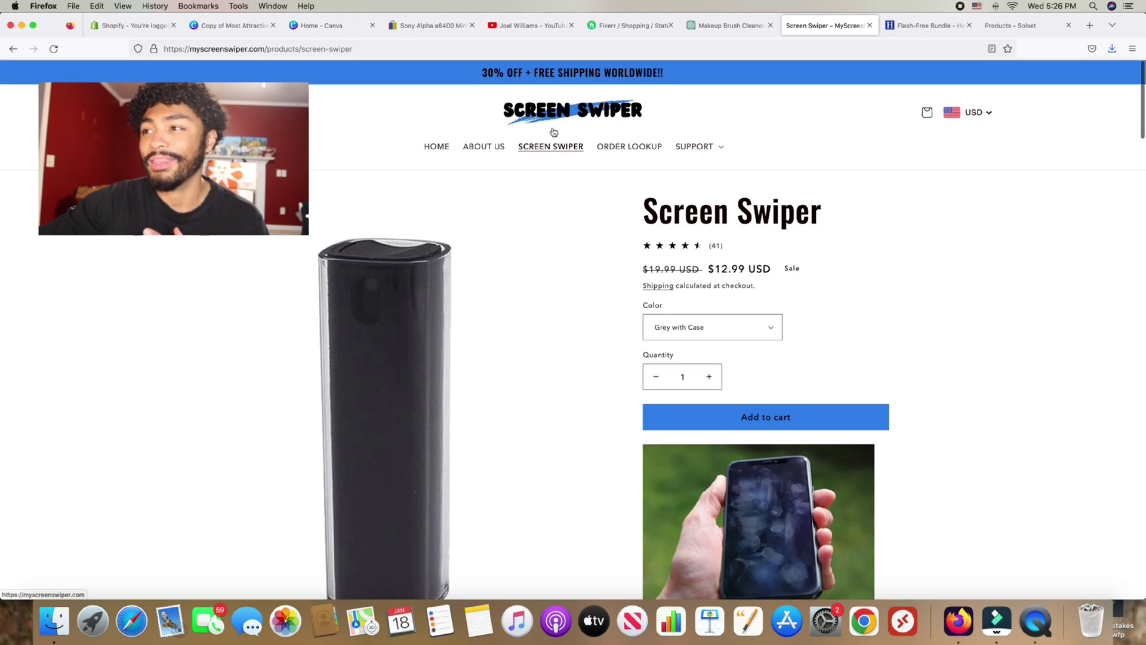
- Review the Screen Swiper product page with its customer reviews and the Solset products page as example stores
scroll(554, 132, "down", 20)
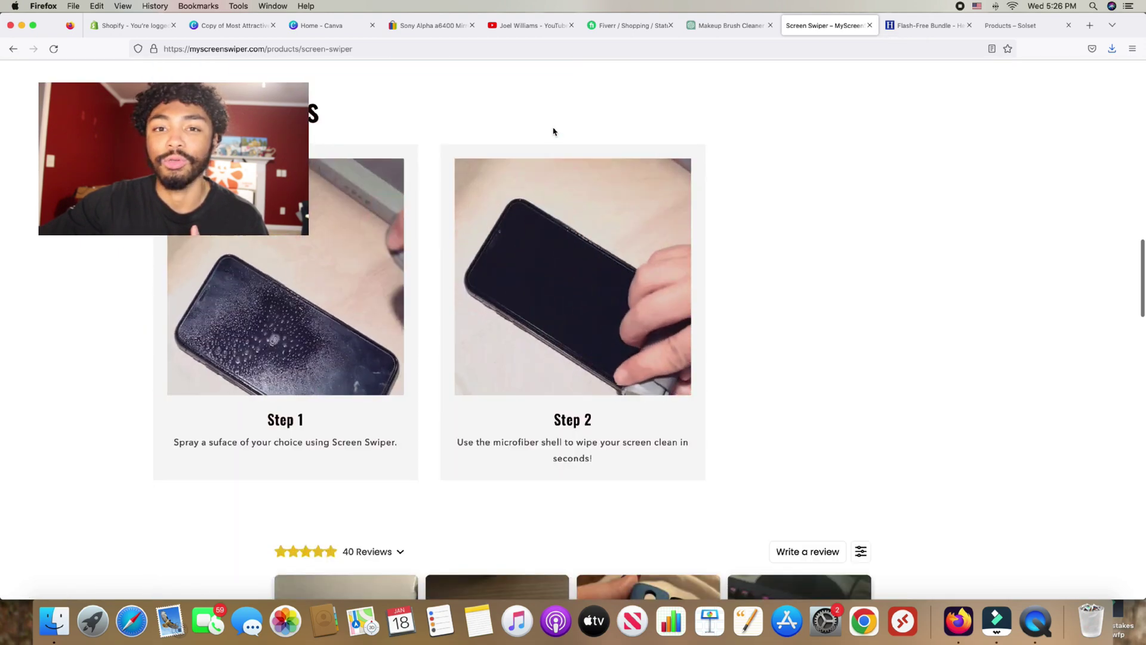
scroll(553, 132, "down", 5)
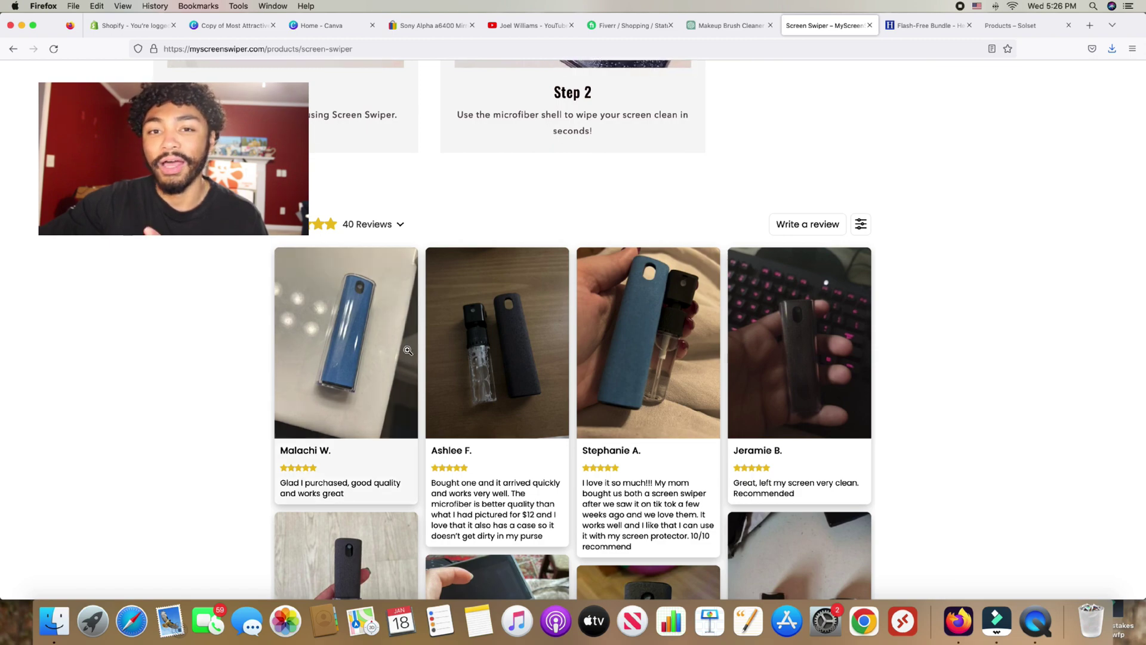
key("ctrl+Tab")
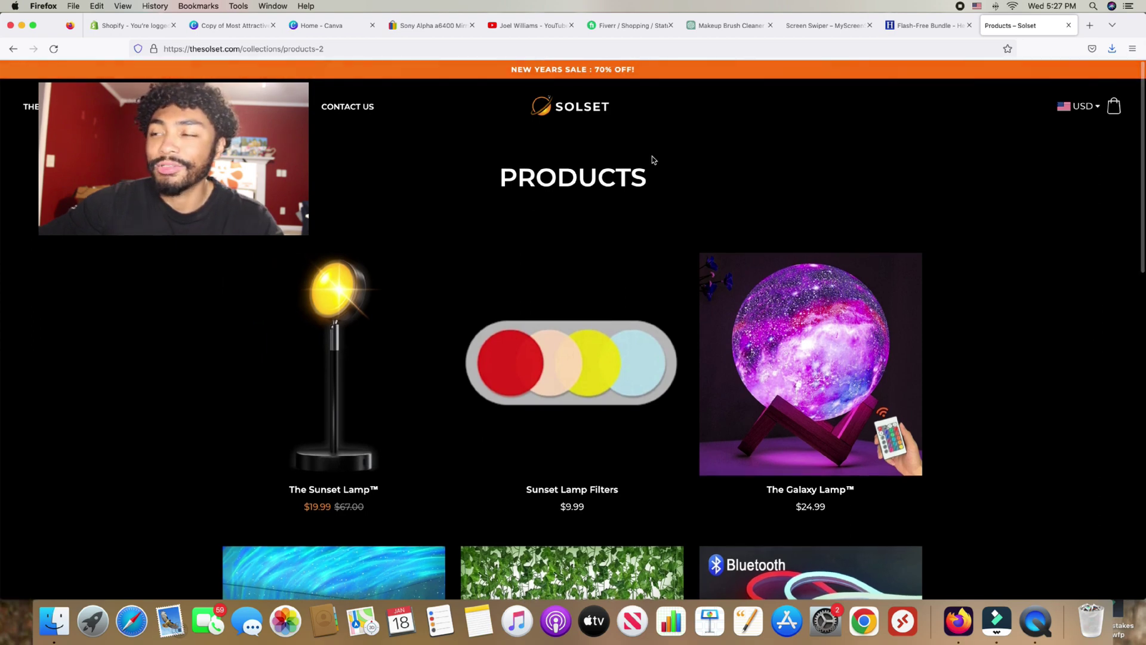
scroll(652, 158, "down", 5)
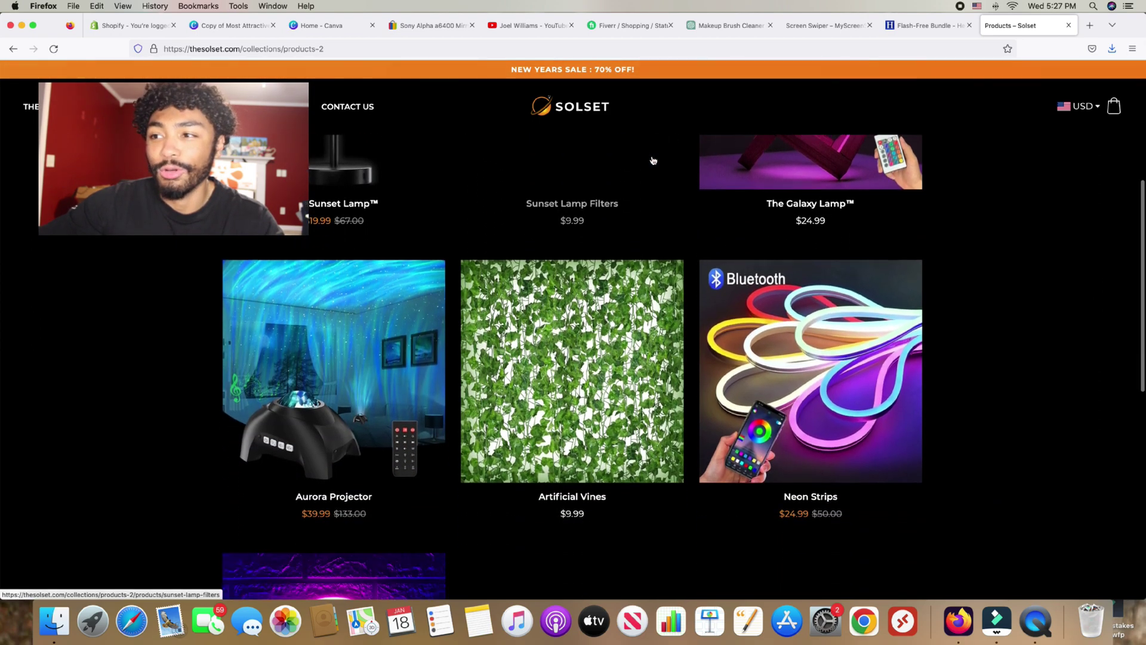
scroll(653, 160, "down", 3)
left_click(925, 25)
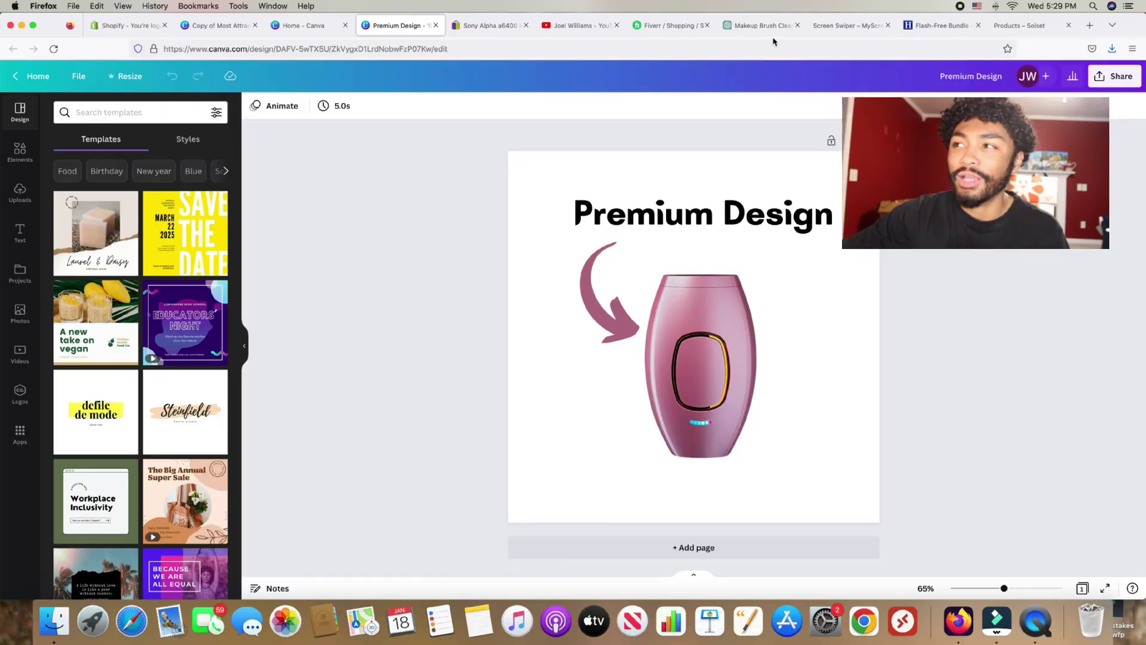
- In ChatGPT, ask it to come up with 10 brand names for a laser hair remover device
left_click(772, 30)
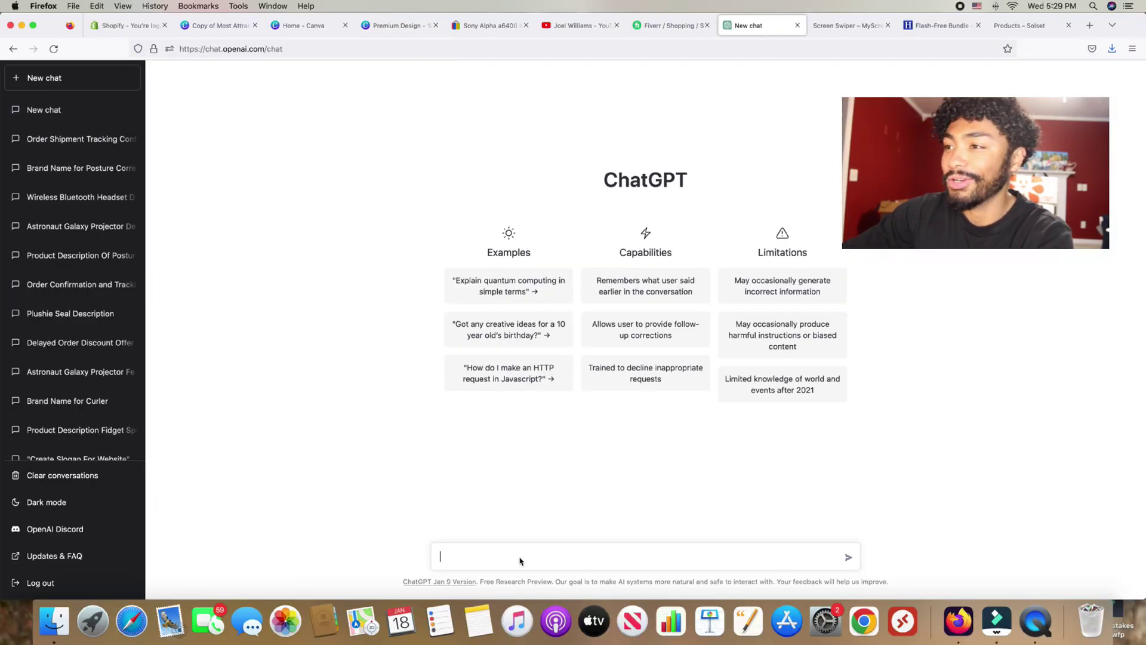
type("come up with 10 brand names for a laser hair remover device")
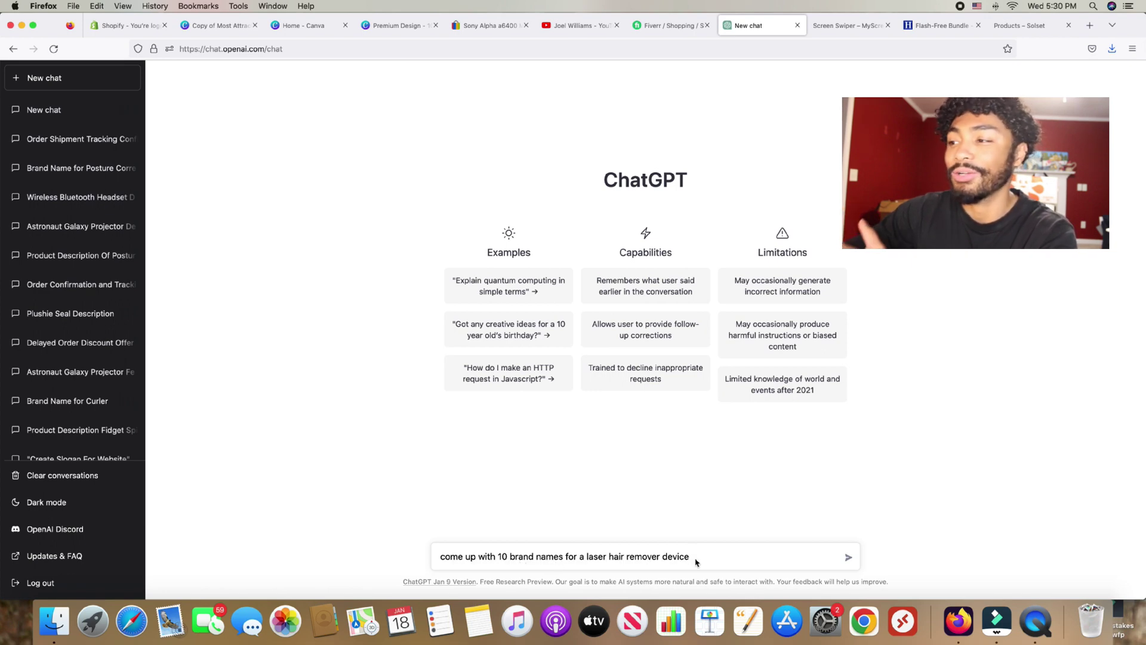
key("Return")
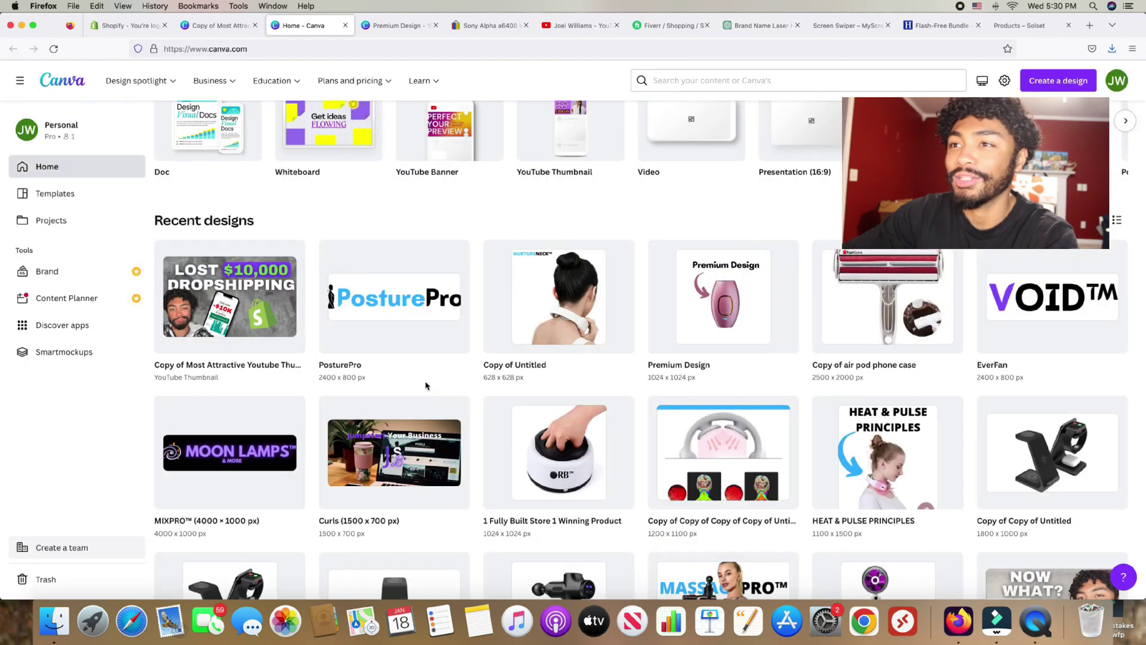
- In Canva, create a new blank design with the custom size 2400 × 800 px
scroll(427, 382, "up", 5)
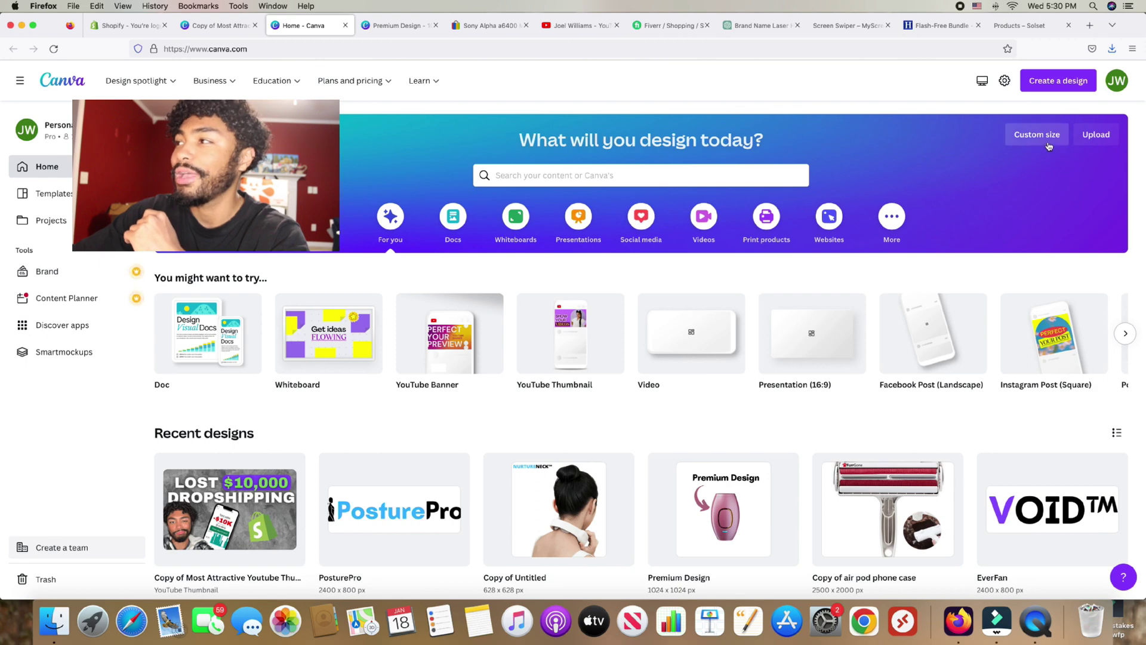
left_click(1051, 81)
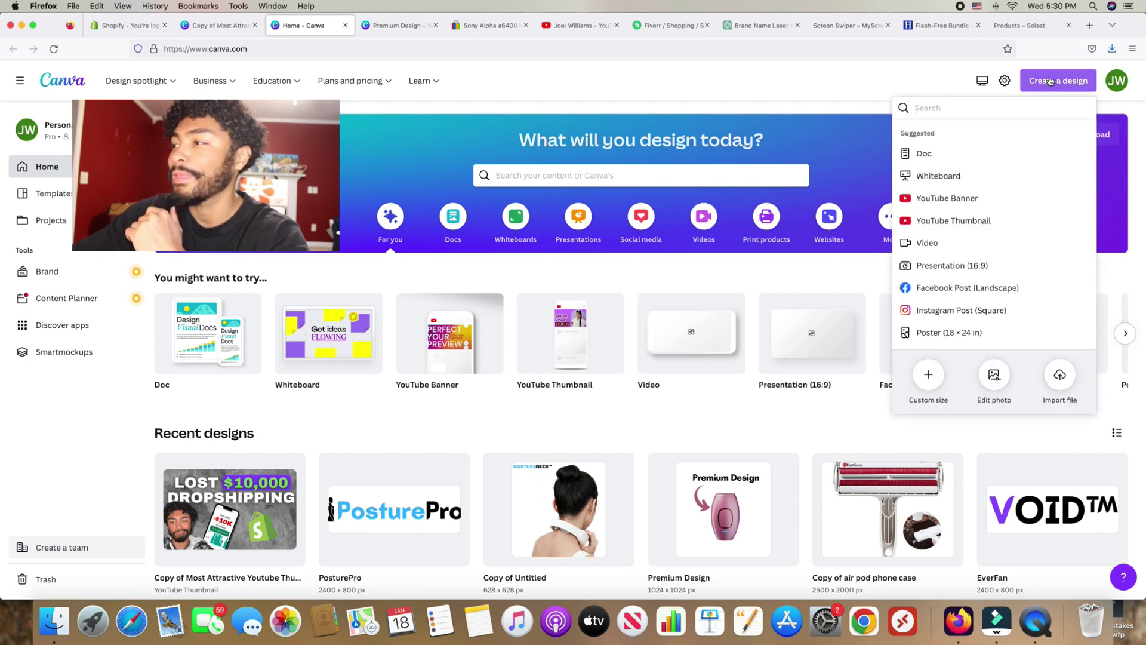
left_click(929, 375)
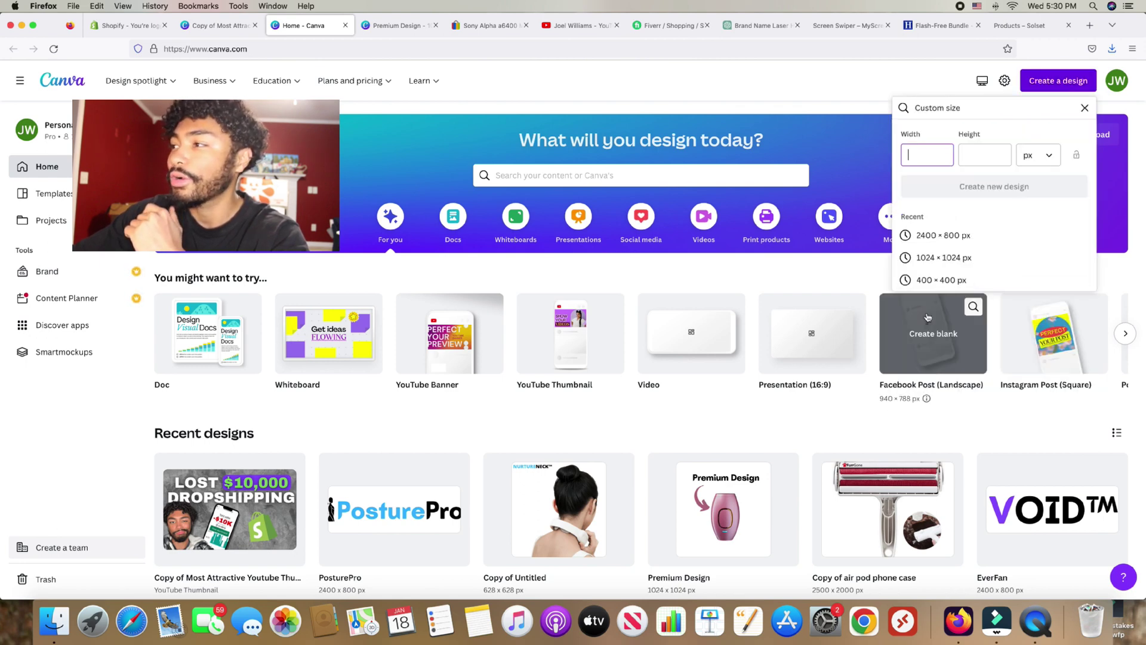
left_click(944, 236)
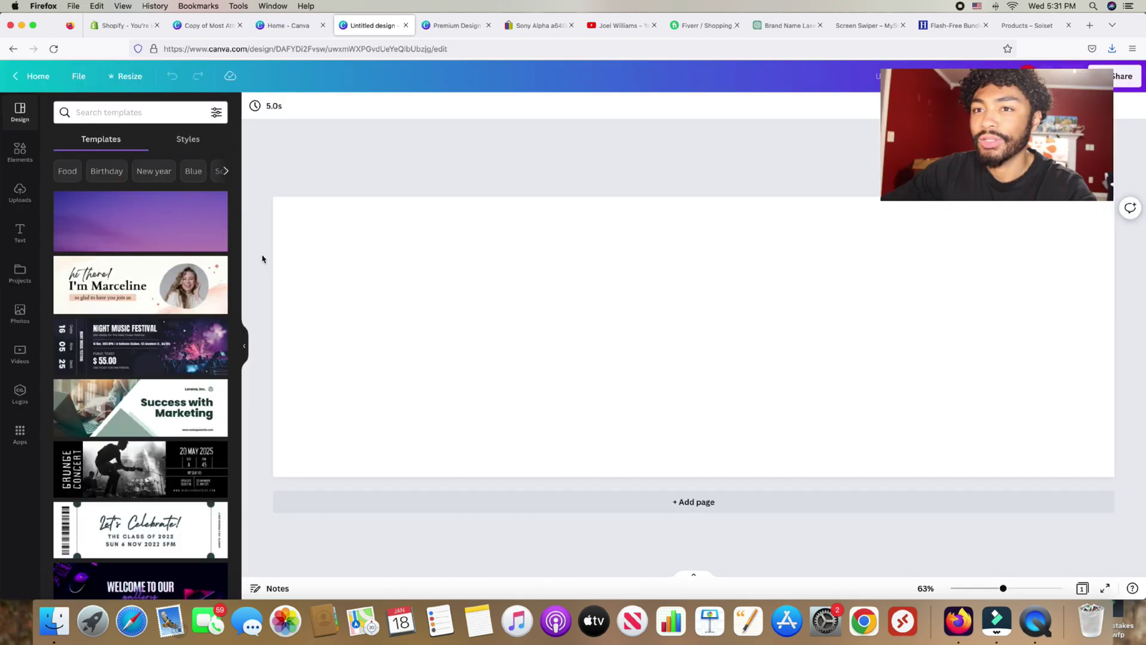
- Add a heading reading "SilkyTouch" to the canvas and enlarge it to font size 236
left_click(21, 233)
left_click(120, 197)
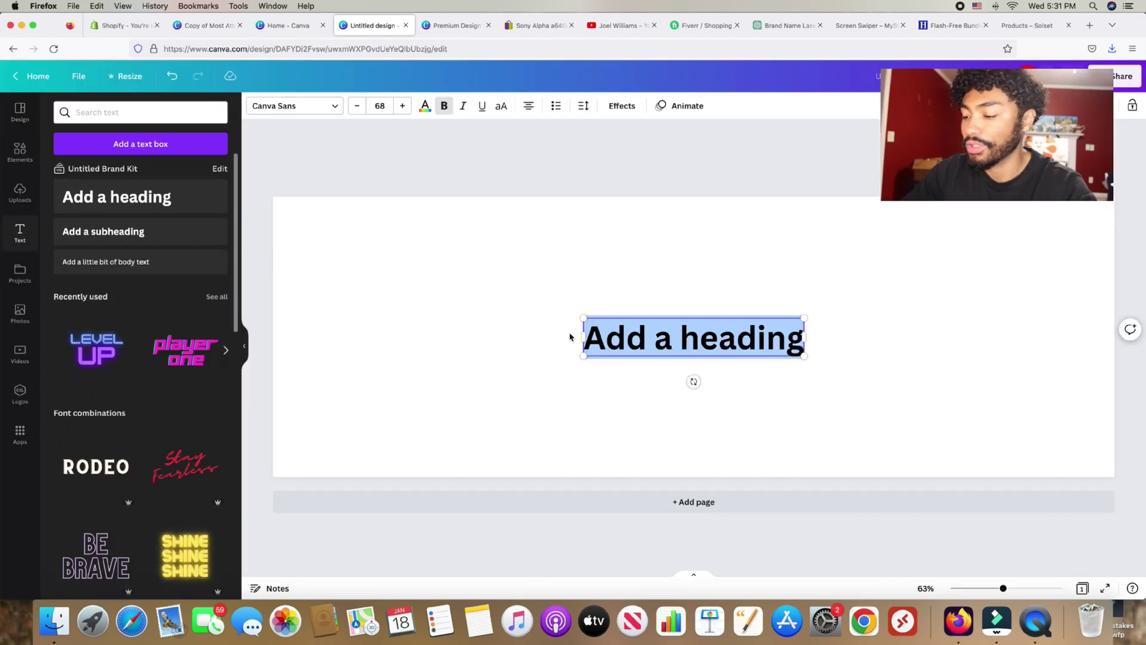
type("SilkTouch")
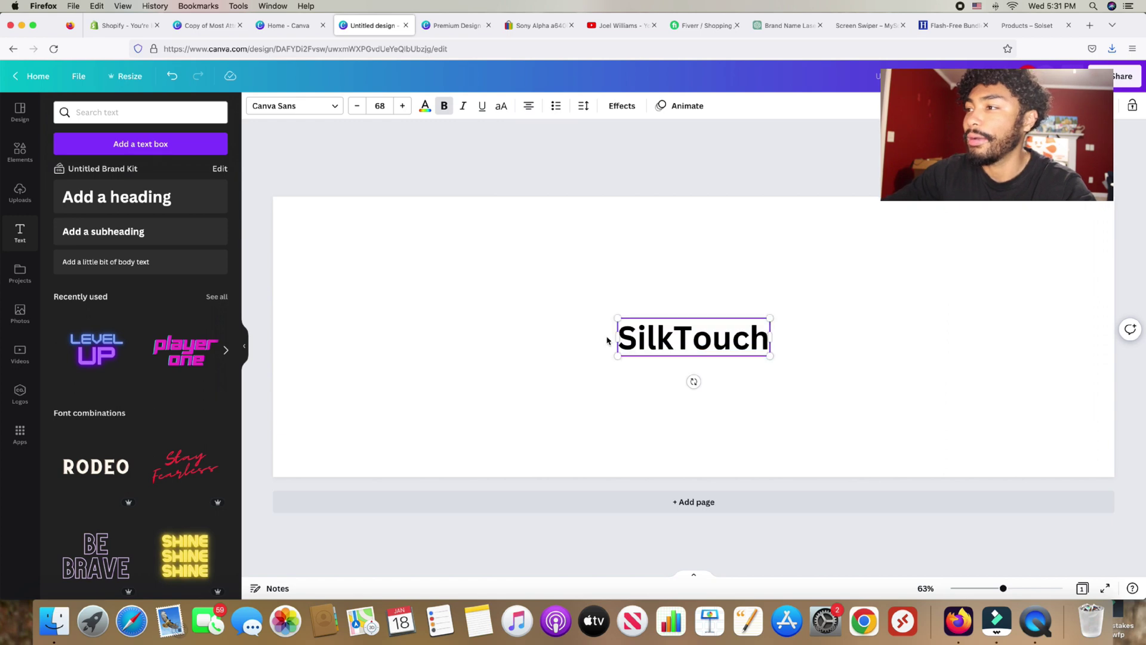
left_click(673, 340)
type("y")
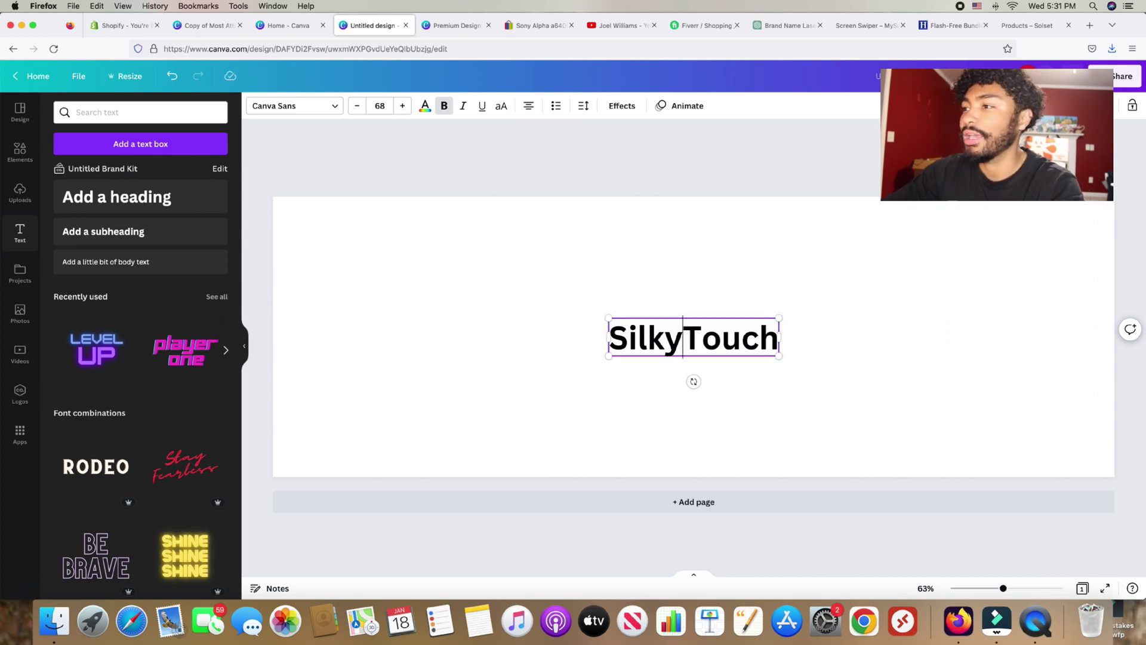
left_click_drag(608, 357, 375, 408)
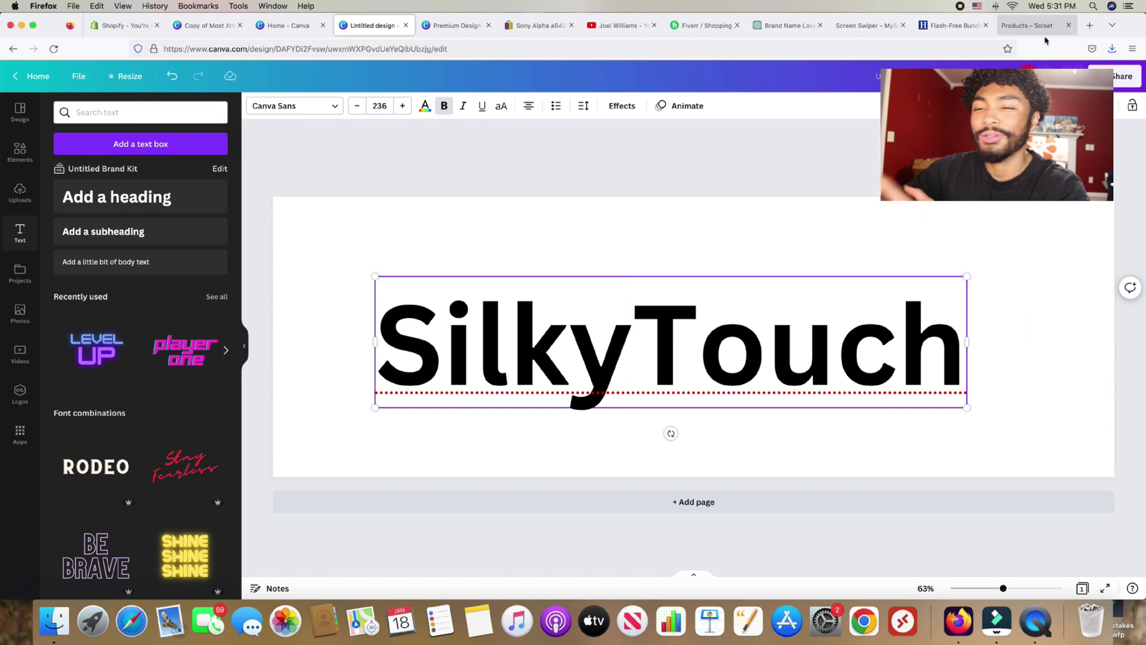
- Look up a copyable trademark symbol online and append "™" to the end of the SilkyTouch heading
left_click(1091, 25)
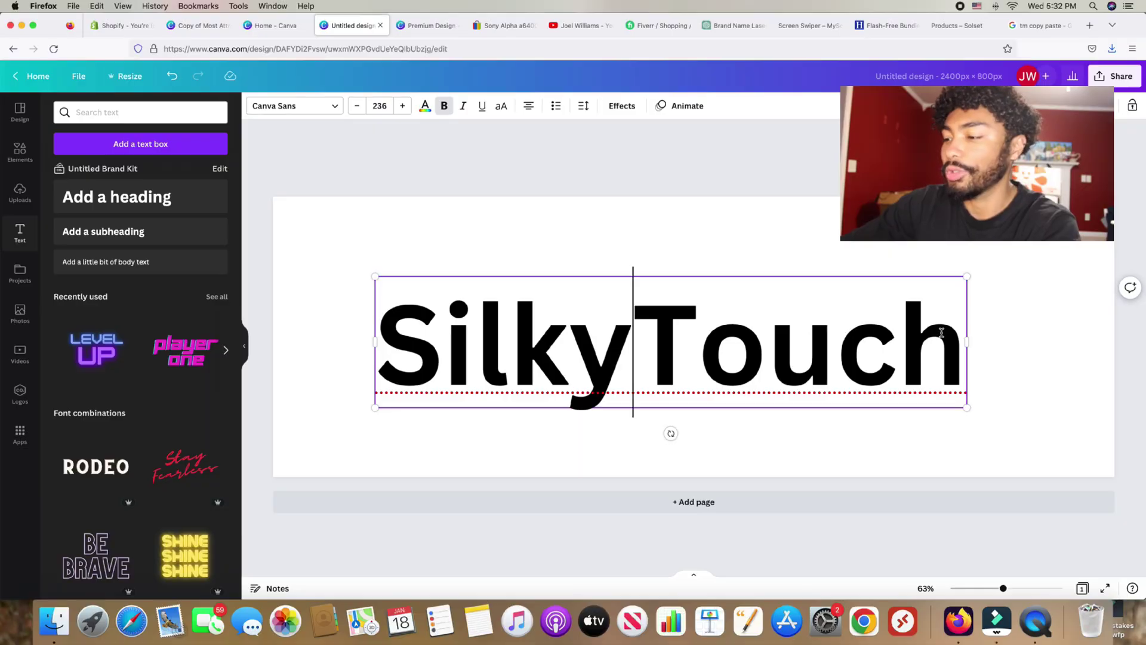
left_click(941, 333)
type("™")
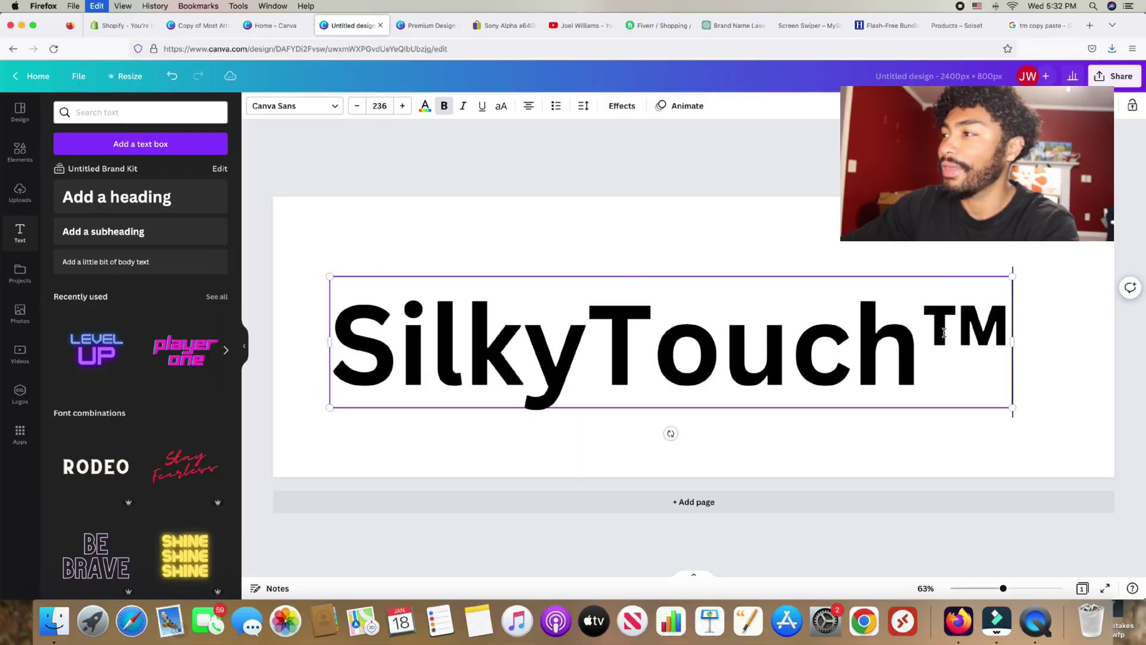
- Browse the available fonts and set the whole SilkyTouch™ heading in Batangas
left_click(295, 106)
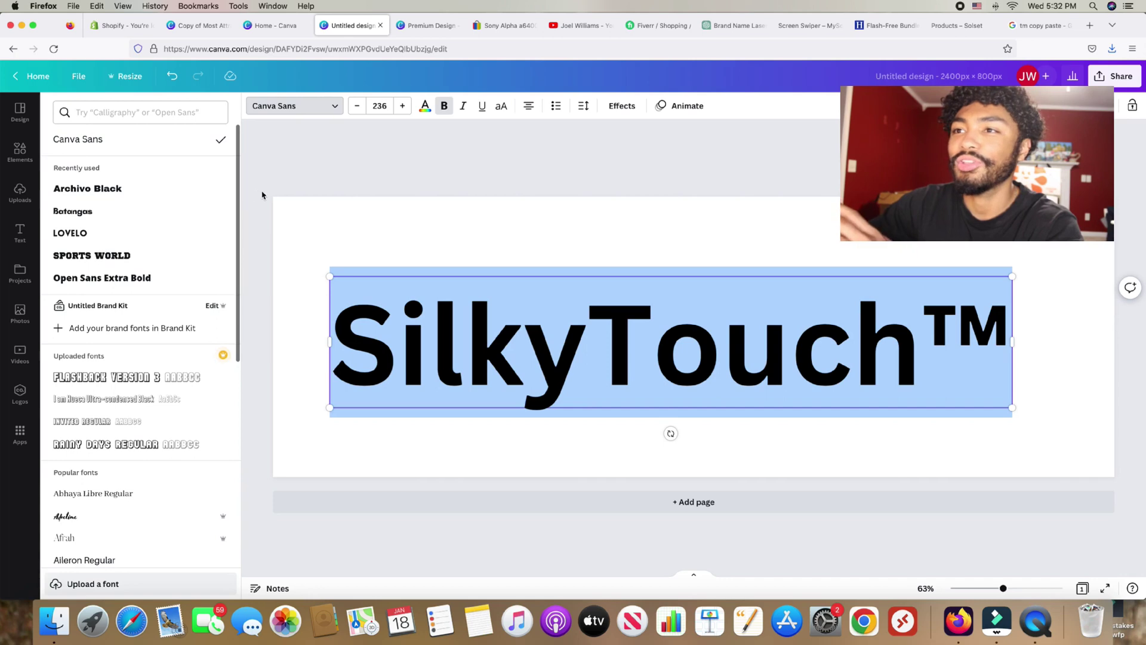
scroll(183, 205, "down", 1)
scroll(182, 205, "down", 2)
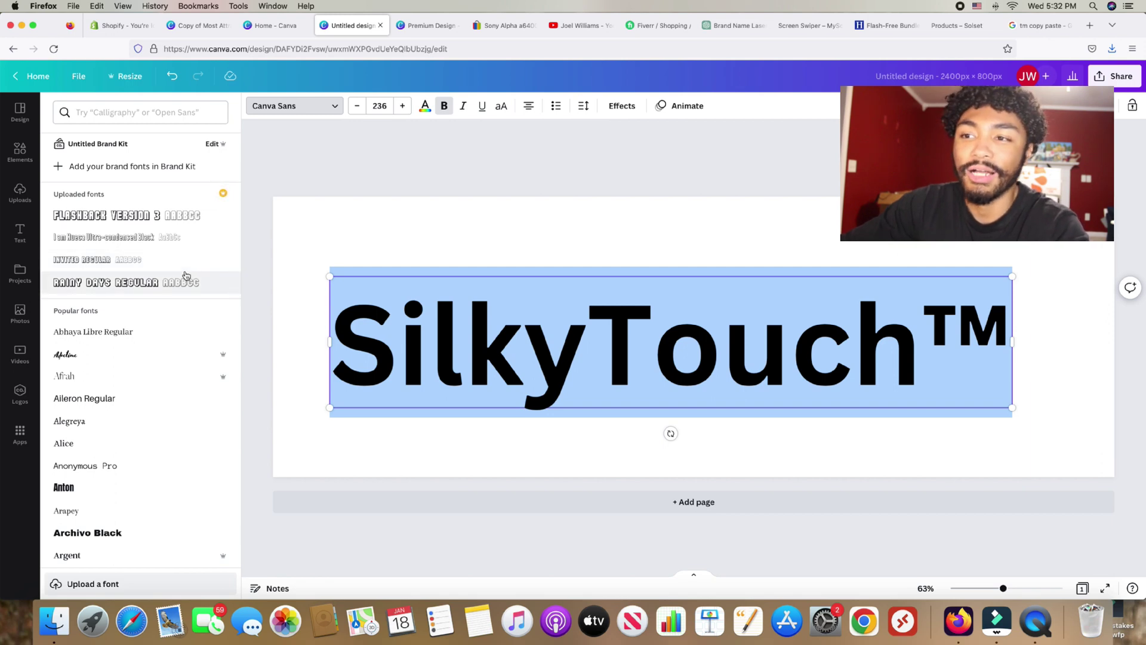
scroll(186, 275, "down", 4)
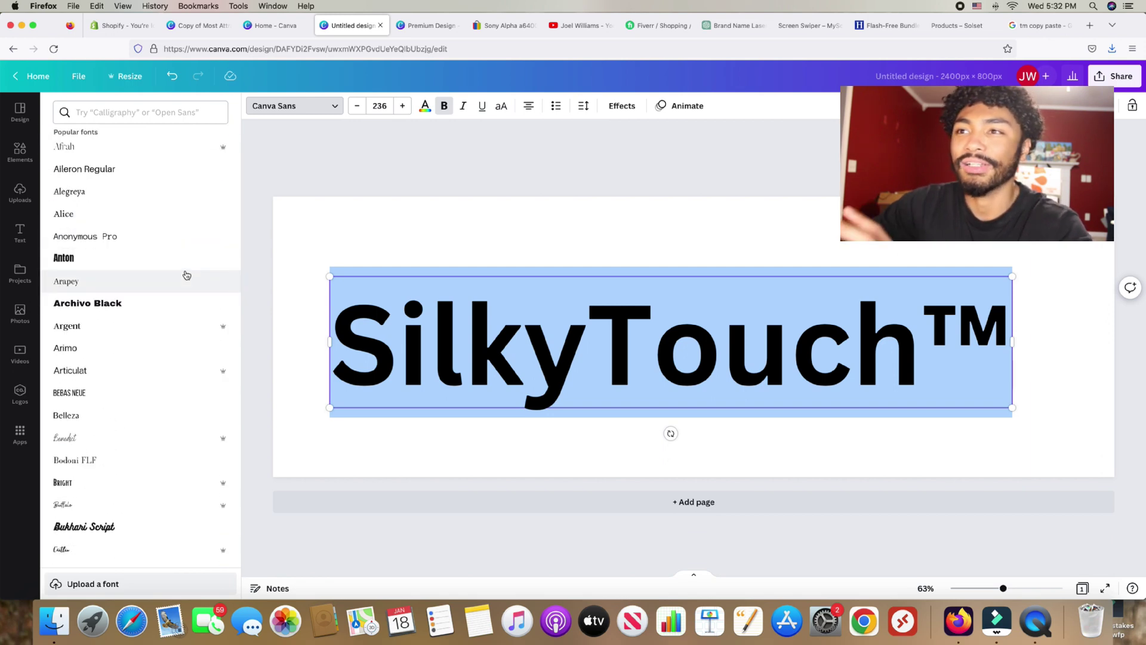
scroll(185, 266, "up", 7)
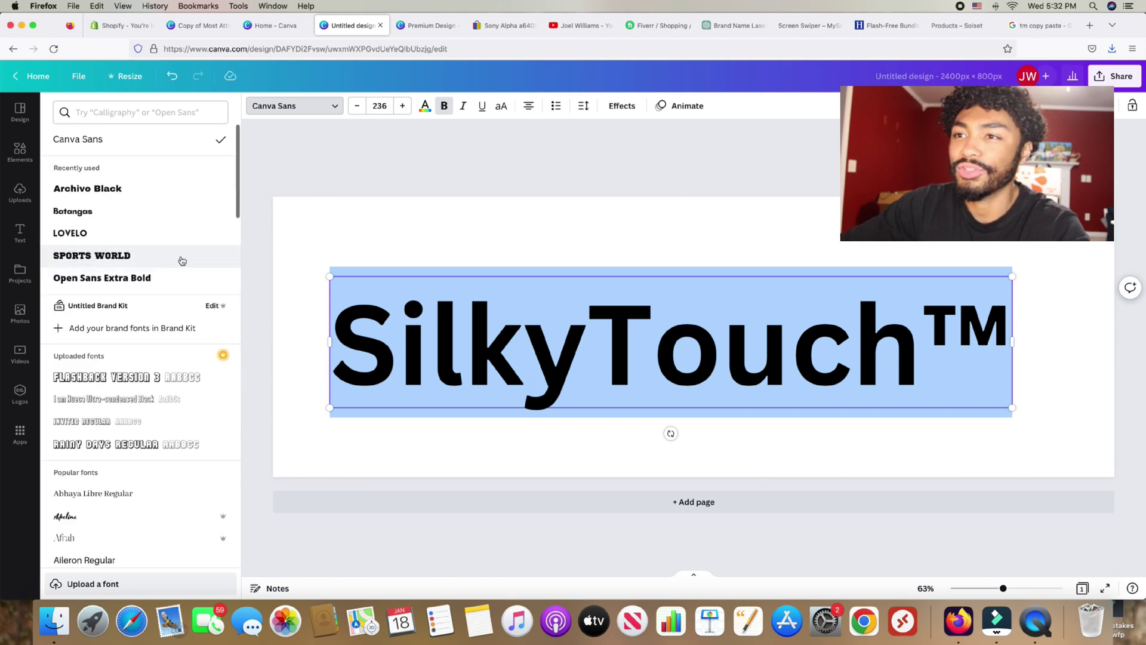
left_click(170, 214)
- Copy the pink device image from the Premium Design file and paste it into the SilkyTouch™ logo design
left_click_drag(594, 335, 372, 330)
left_click(428, 25)
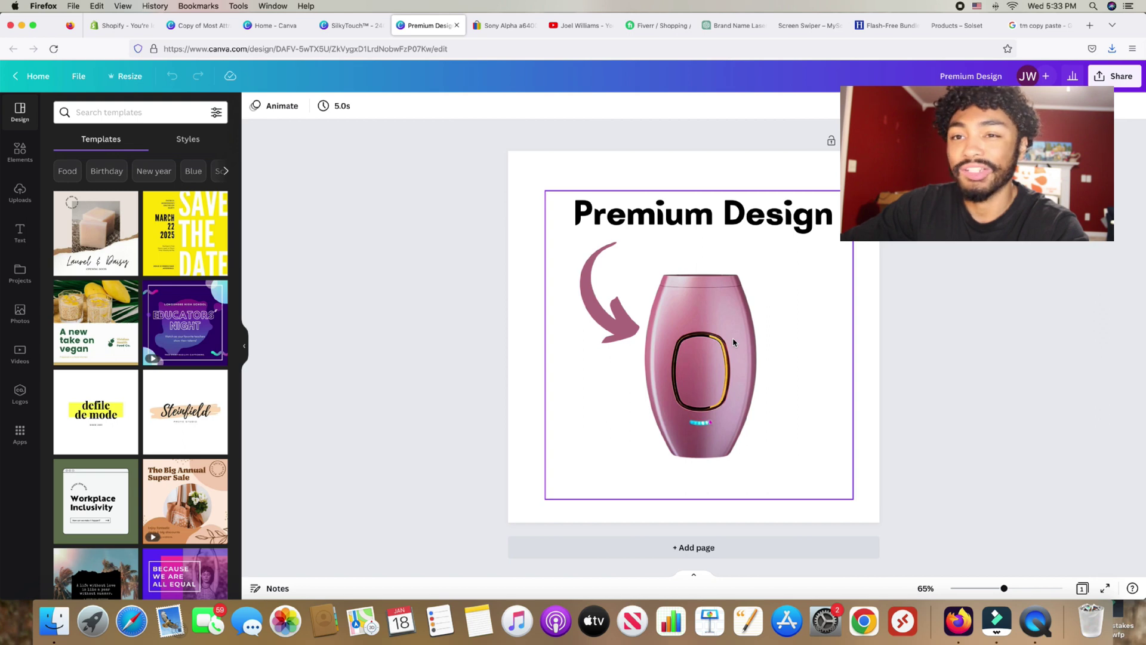
left_click(330, 24)
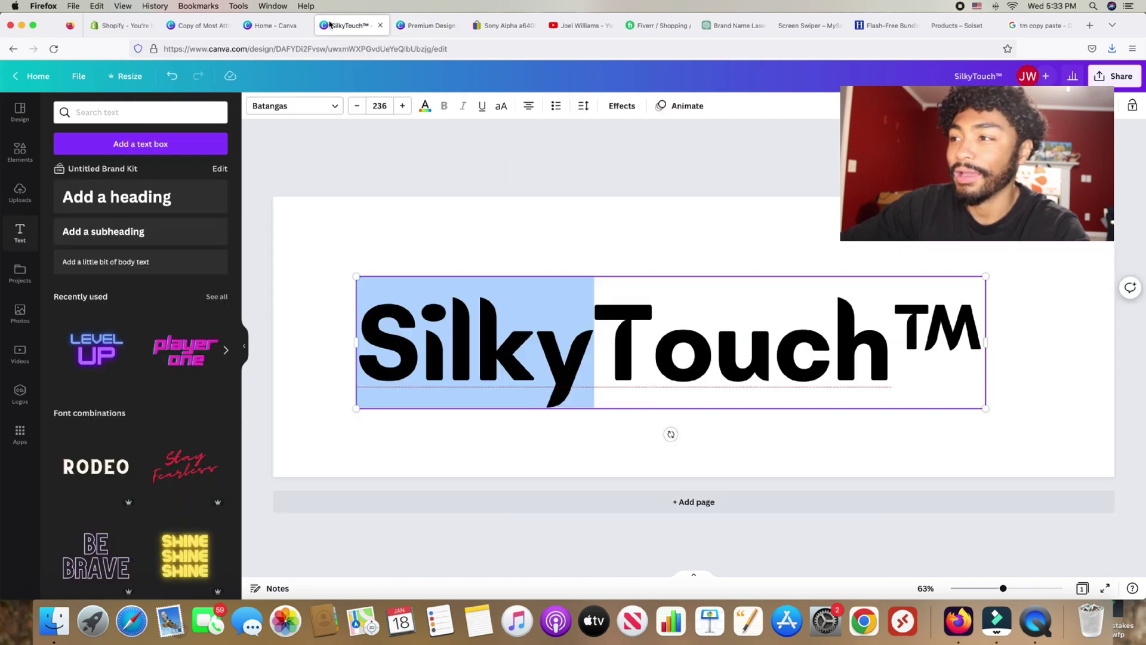
left_click(427, 25)
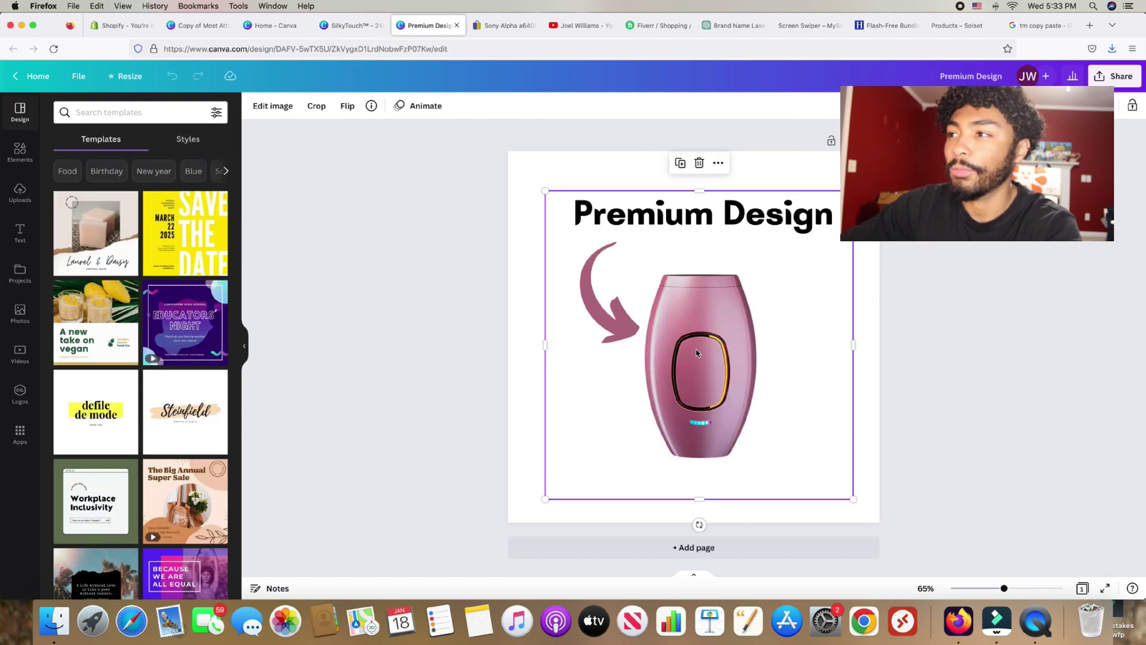
left_click(346, 25)
left_click(490, 238)
key("cmd+v")
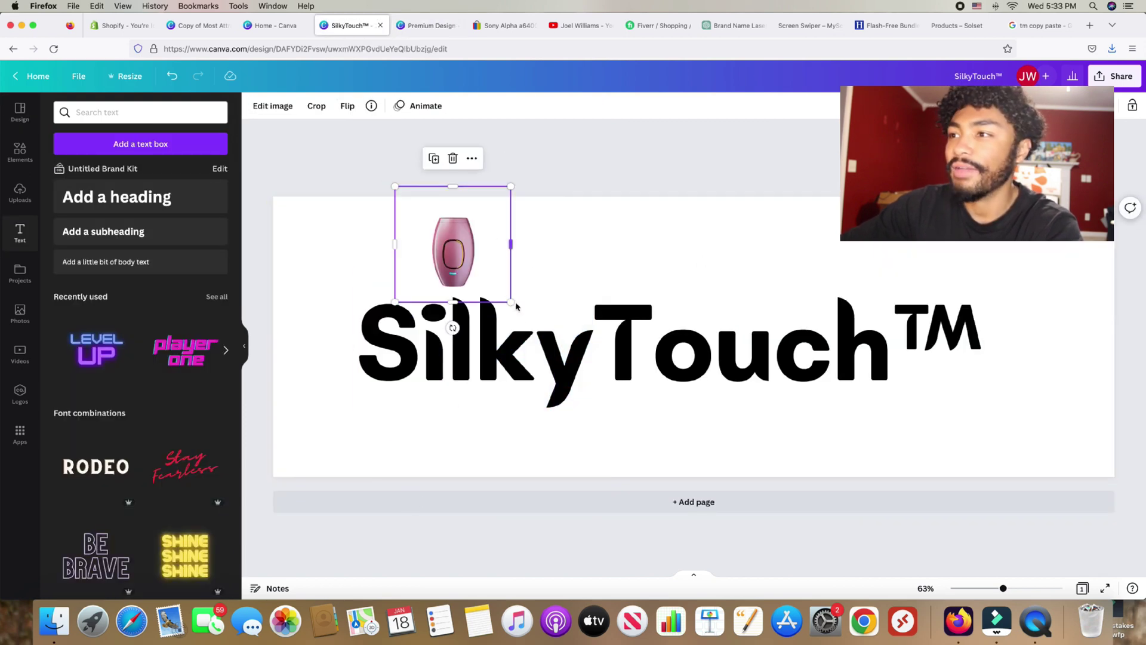
- Recolour only the word "Silky" using the photo colours of the device image, settling on the light pink
left_click(531, 339)
left_click(531, 340)
left_click_drag(585, 355, 361, 346)
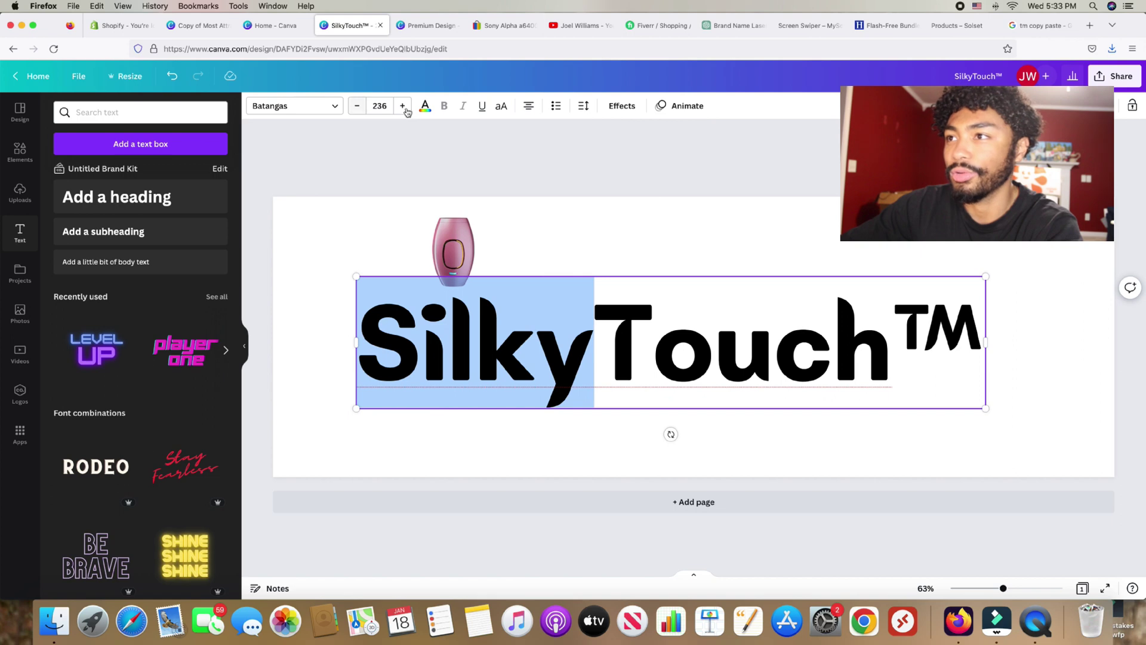
left_click(425, 107)
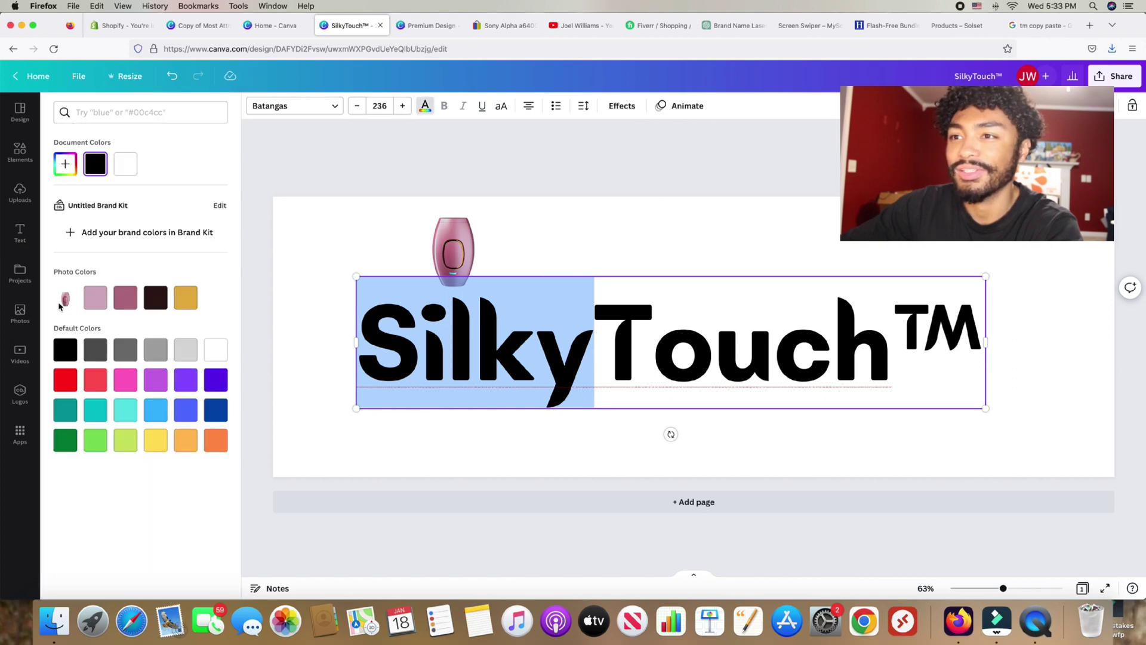
left_click(133, 303)
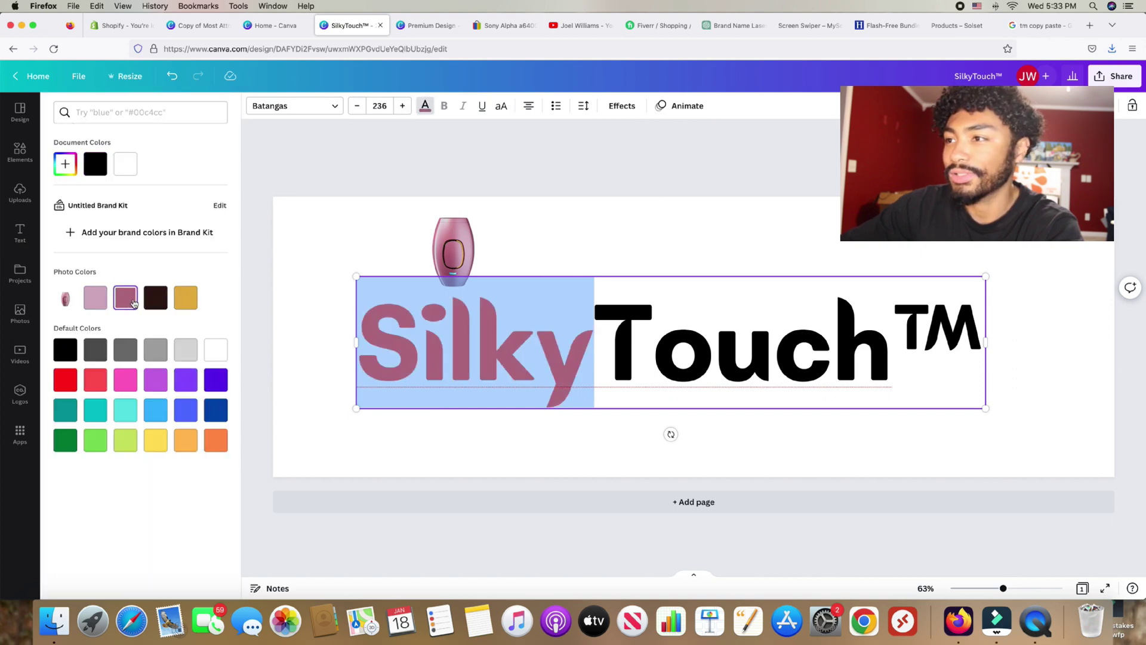
left_click(383, 257)
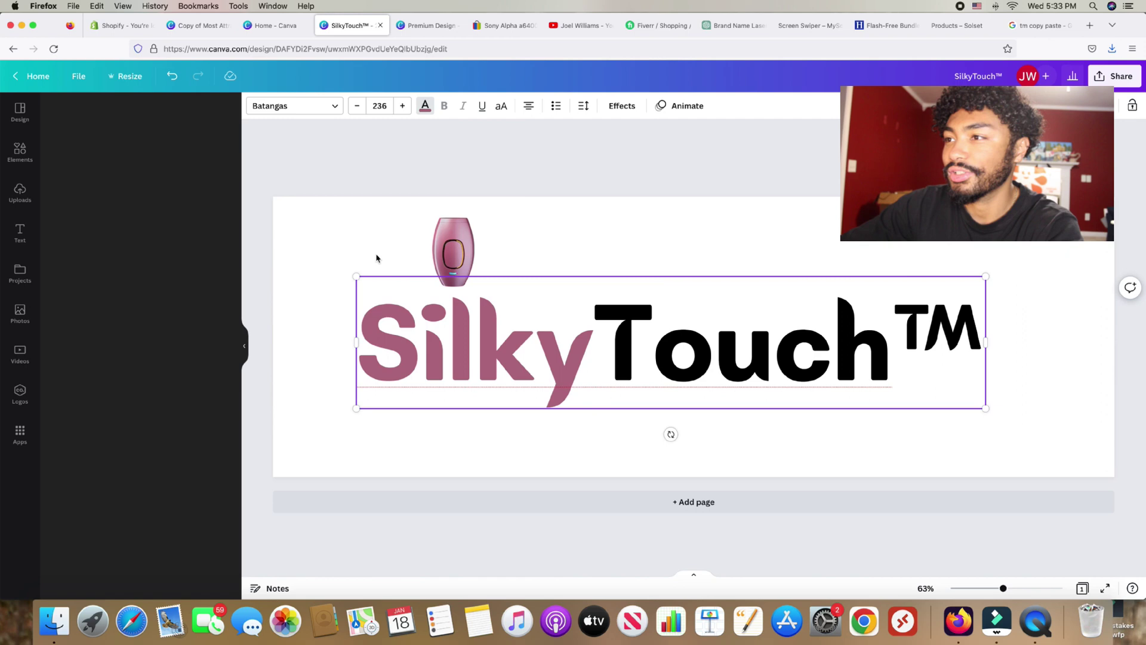
left_click(466, 315)
left_click_drag(536, 334, 355, 330)
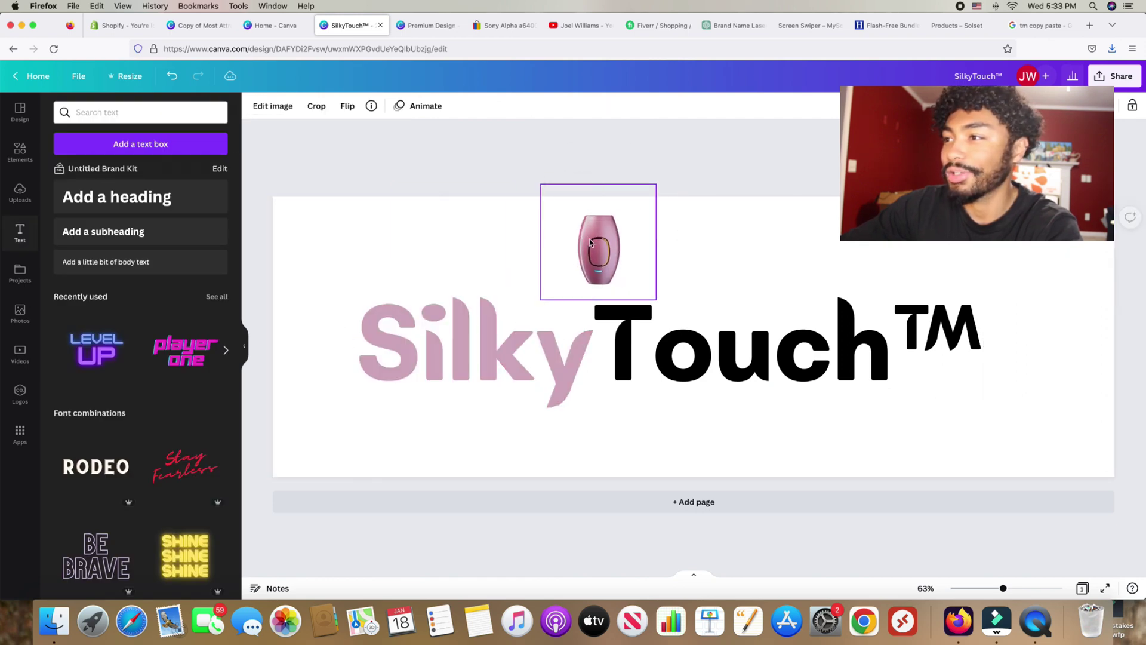
- Enlarge the SilkyTouch™ text and shift it toward the canvas's right edge, and delete the device image
left_click_drag(581, 386, 685, 378)
left_click_drag(457, 403, 377, 420)
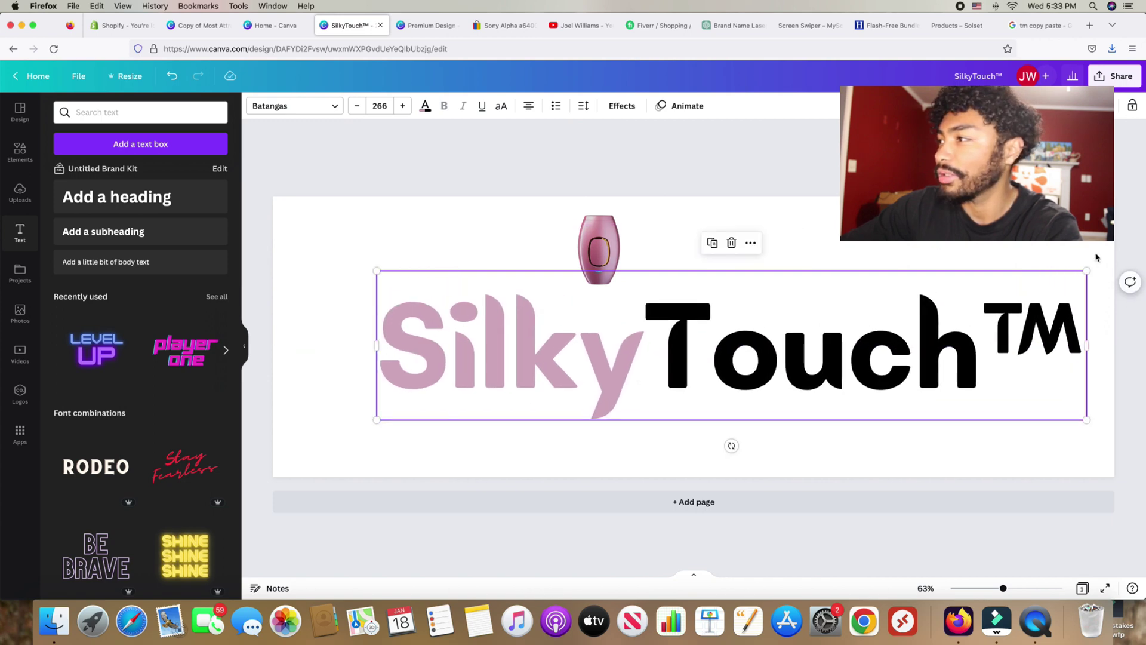
left_click_drag(1088, 267, 1108, 267)
left_click(780, 248)
key("Delete")
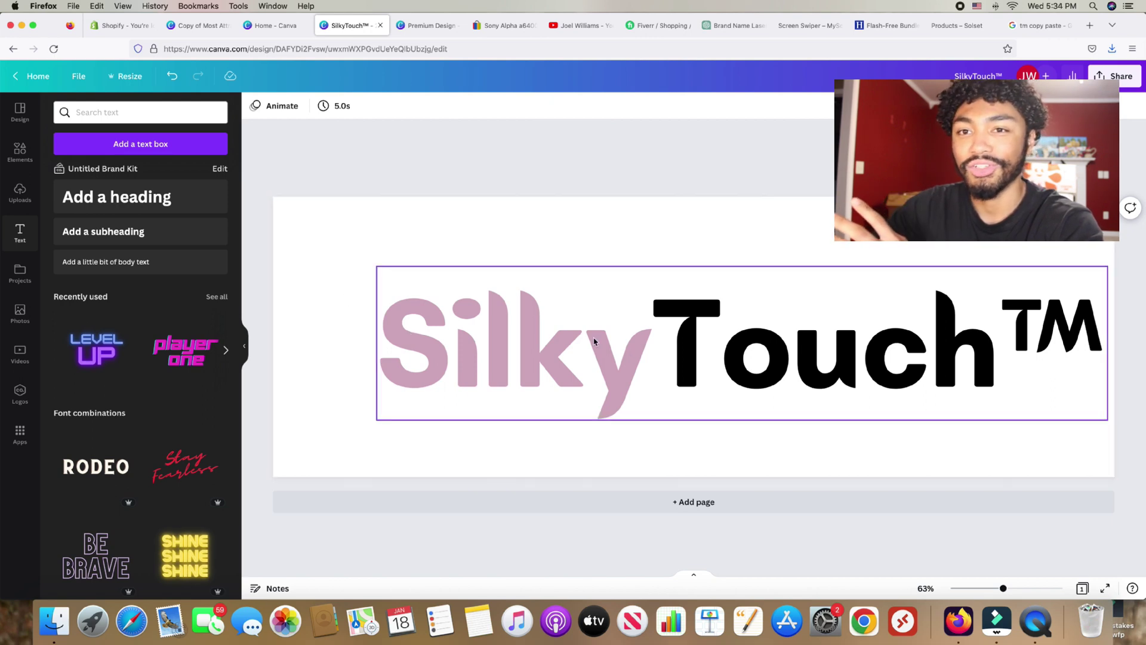
- Search the design elements for "beauty"
left_click(20, 152)
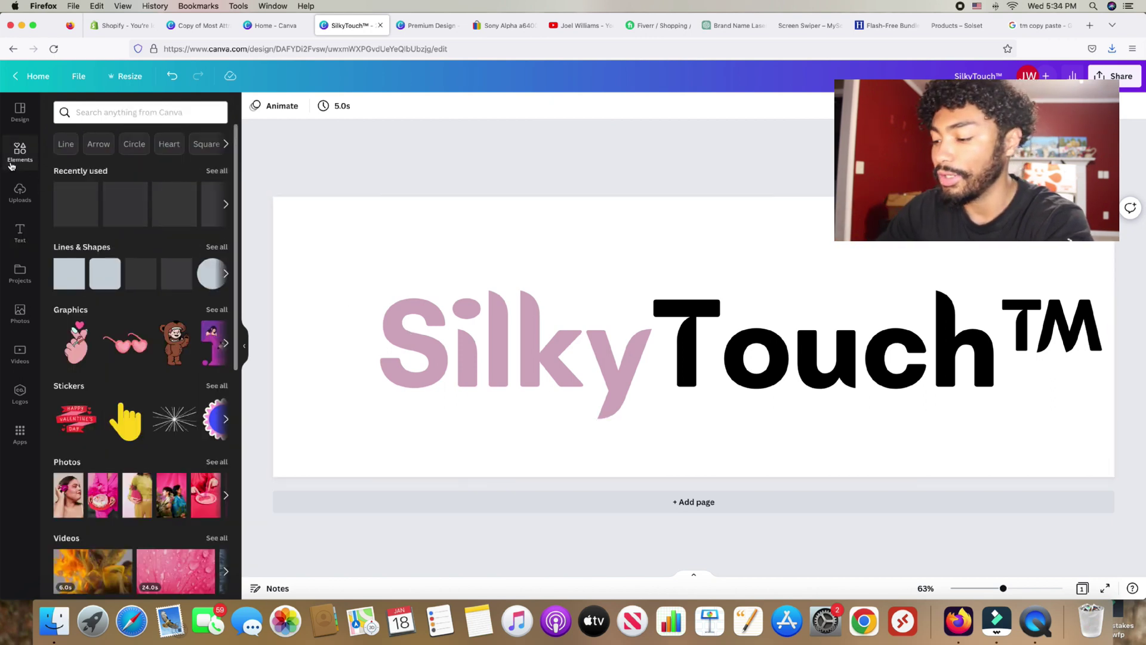
left_click(153, 113)
type("beauty")
key("Return")
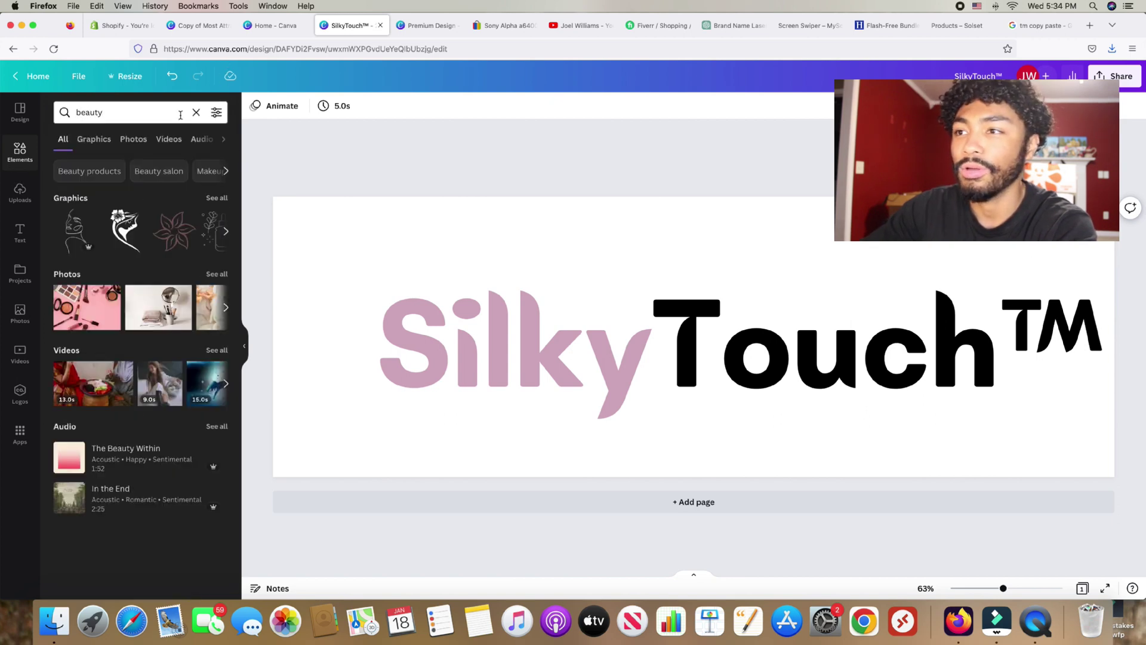
- Add the towel-wrapped face graphic before the SilkyTouch™ text and recolour its circle in the pink used for "Silky"
left_click(223, 230)
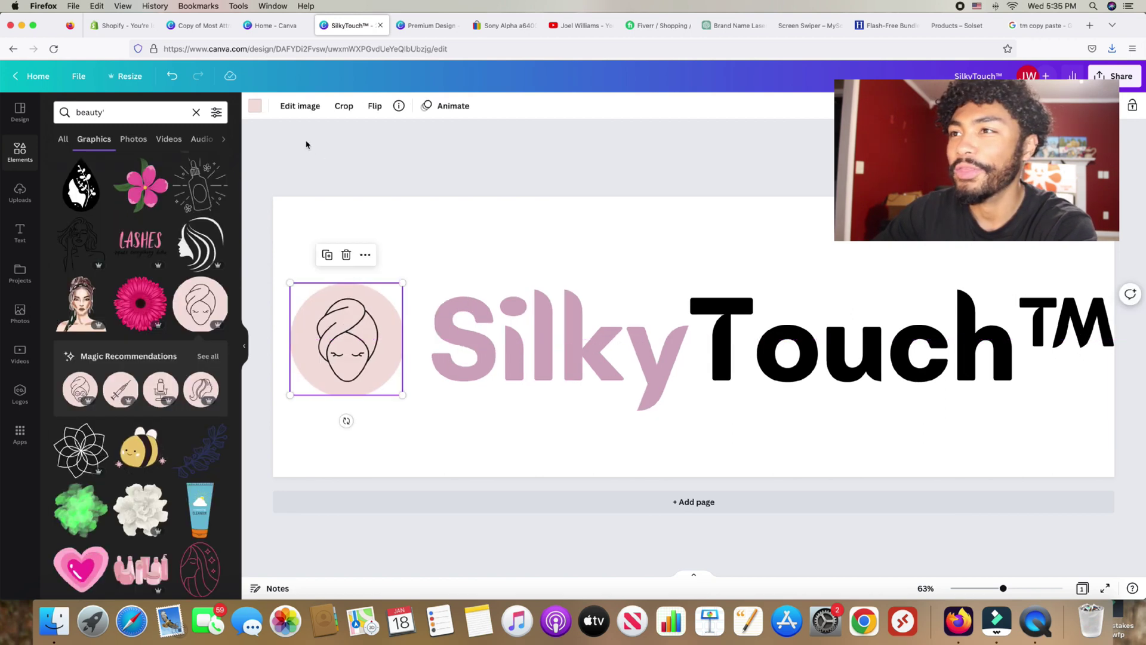
left_click(252, 107)
left_click(123, 166)
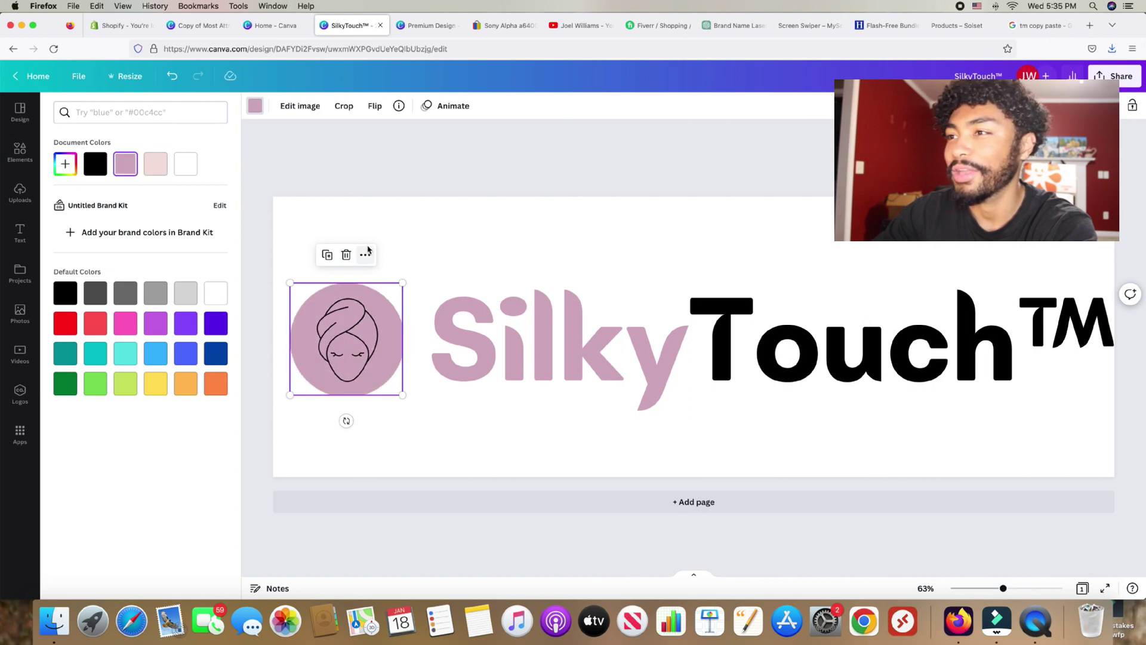
- Enlarge the face graphic slightly and align it with the vertical centre of the design
left_click(376, 221)
left_click(338, 302)
left_click_drag(338, 302, 338, 299)
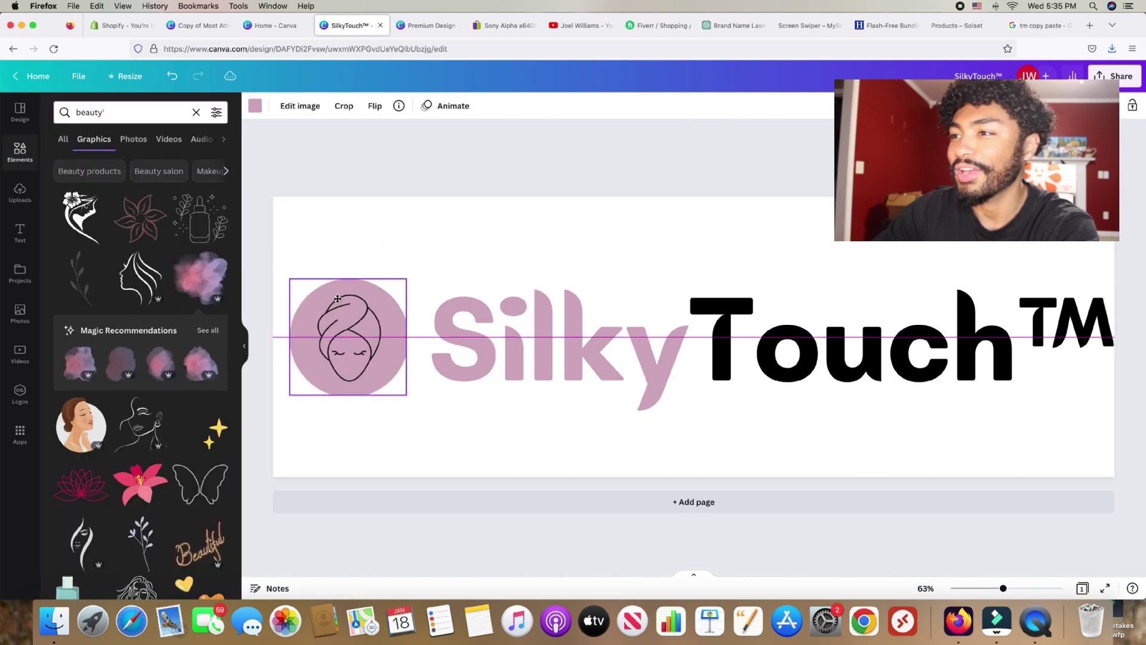
left_click(465, 276)
left_click(526, 239)
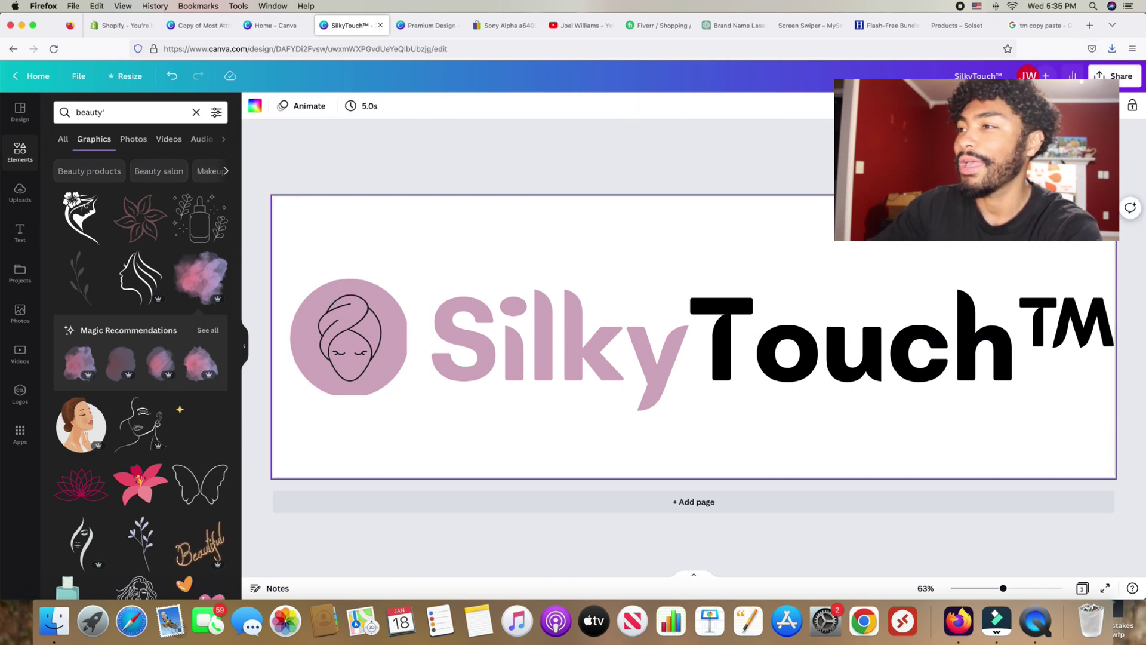
- Download the SilkyTouch™ logo as a PNG with a transparent background
left_click(1112, 76)
left_click(1018, 342)
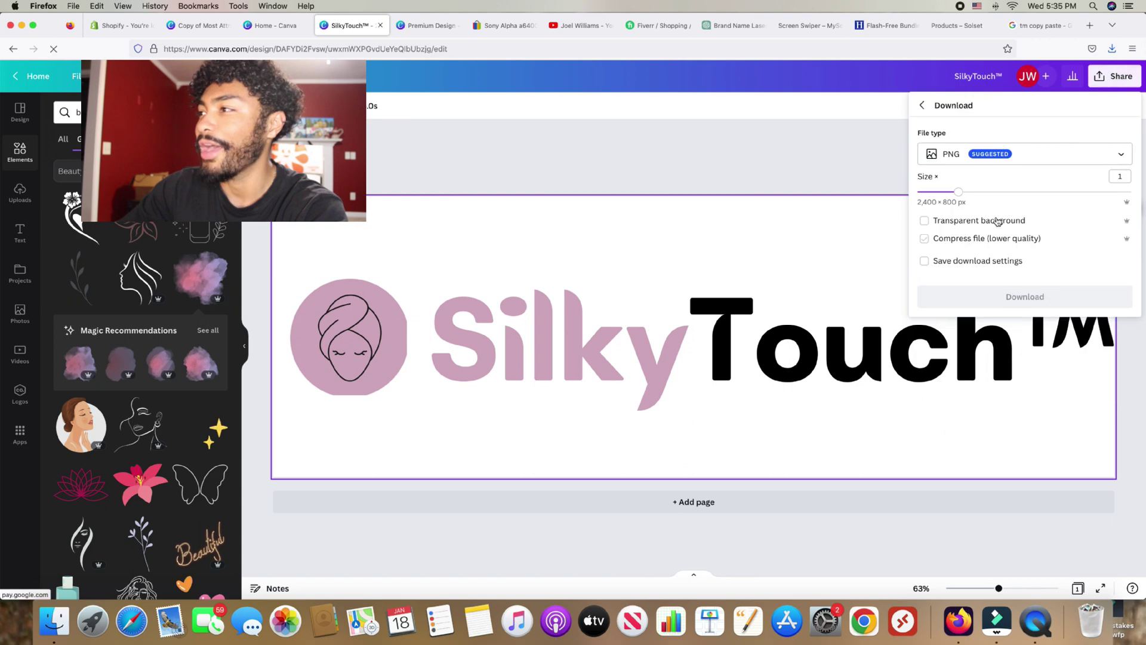
left_click(996, 222)
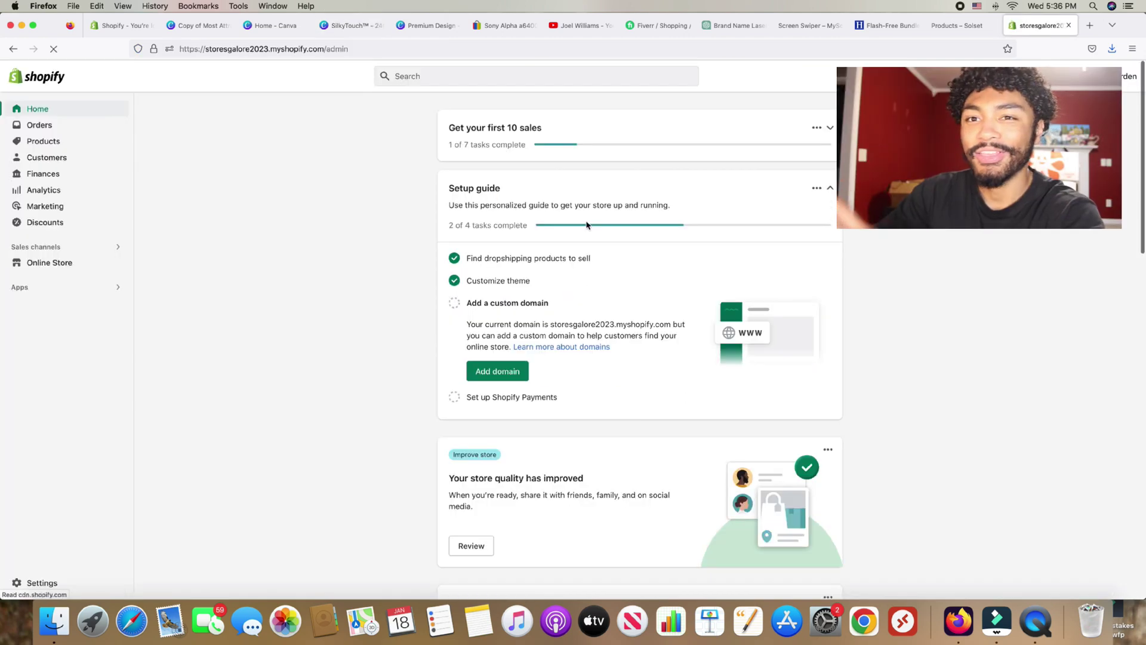
- Replace the Shopify theme's header logo with the SilkyTouch PNG, setting its width to 360px on desktop and 180px on mobile
left_click(44, 265)
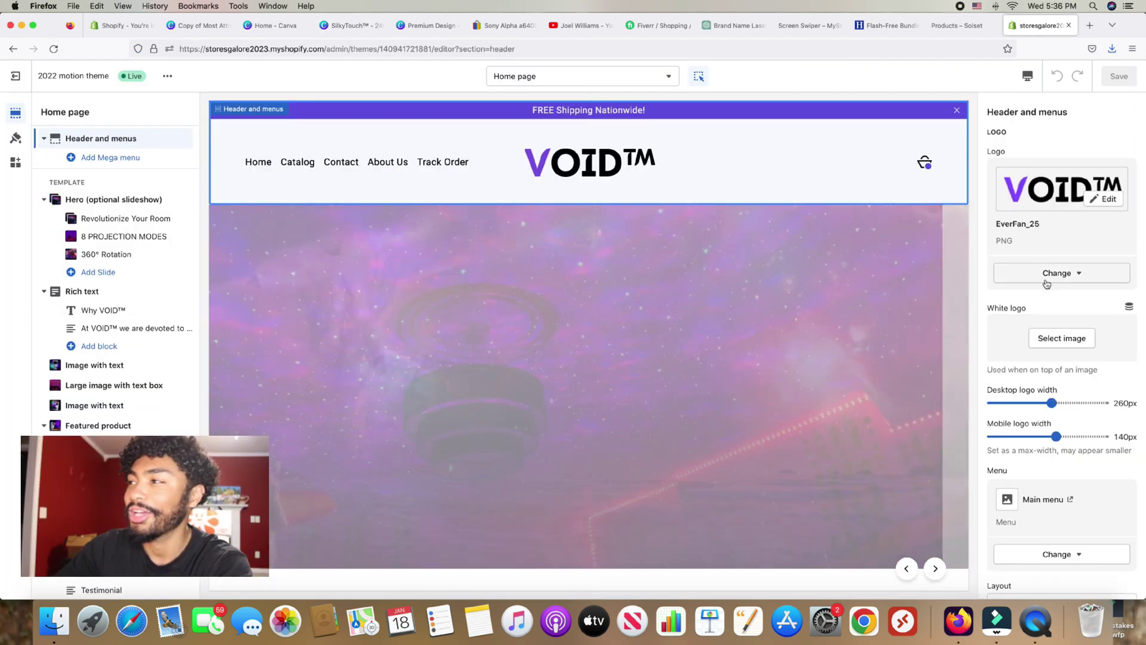
left_click(1046, 274)
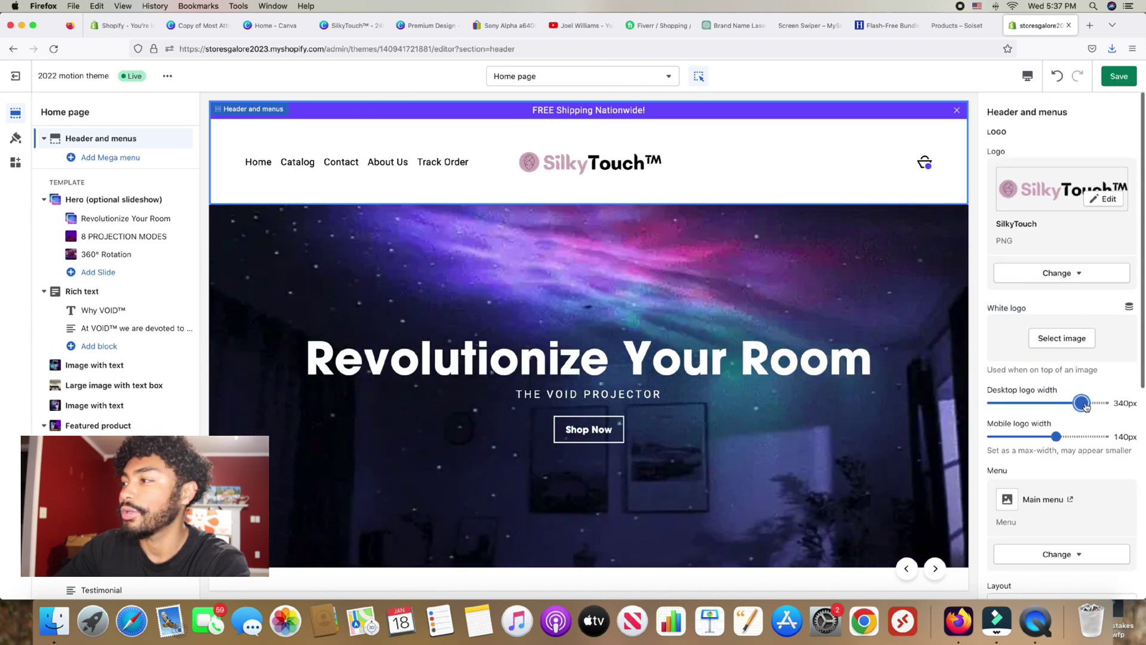
left_click(1056, 437)
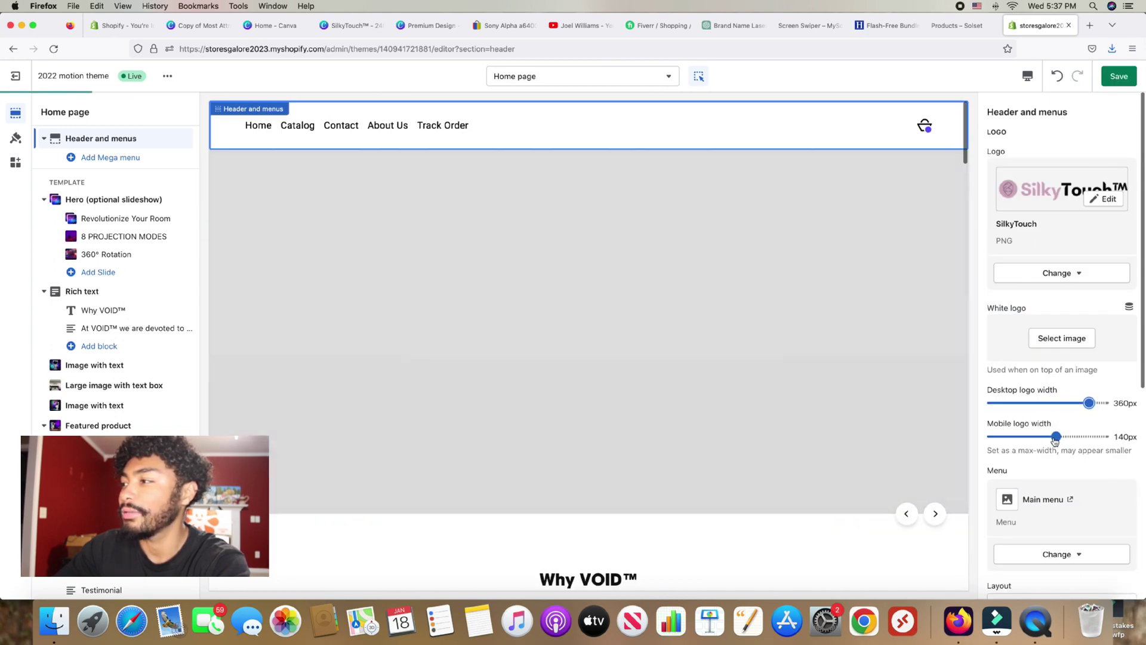
left_click_drag(1056, 439, 1091, 438)
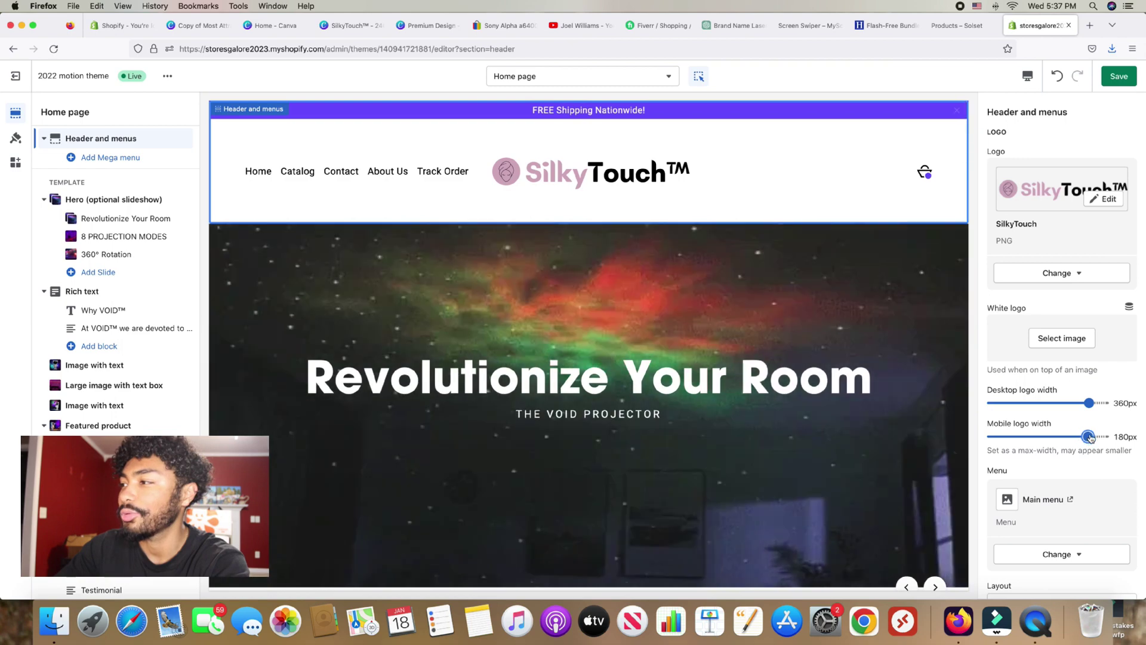
- Examine the home page's footer and open its section settings
scroll(686, 302, "down", 20)
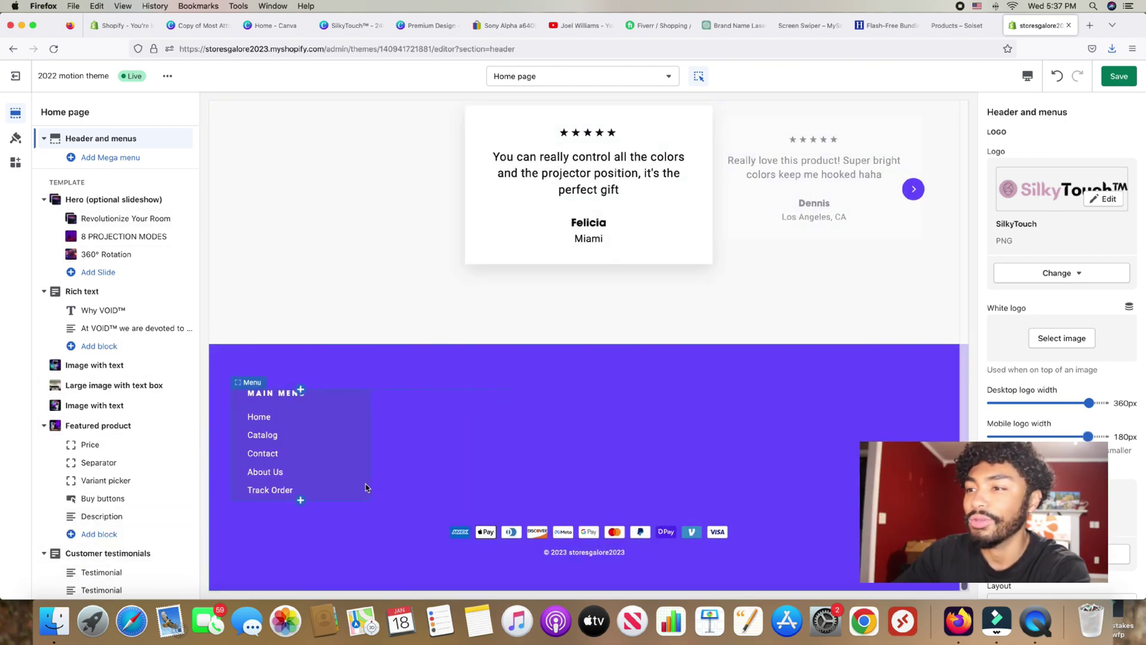
left_click(366, 484)
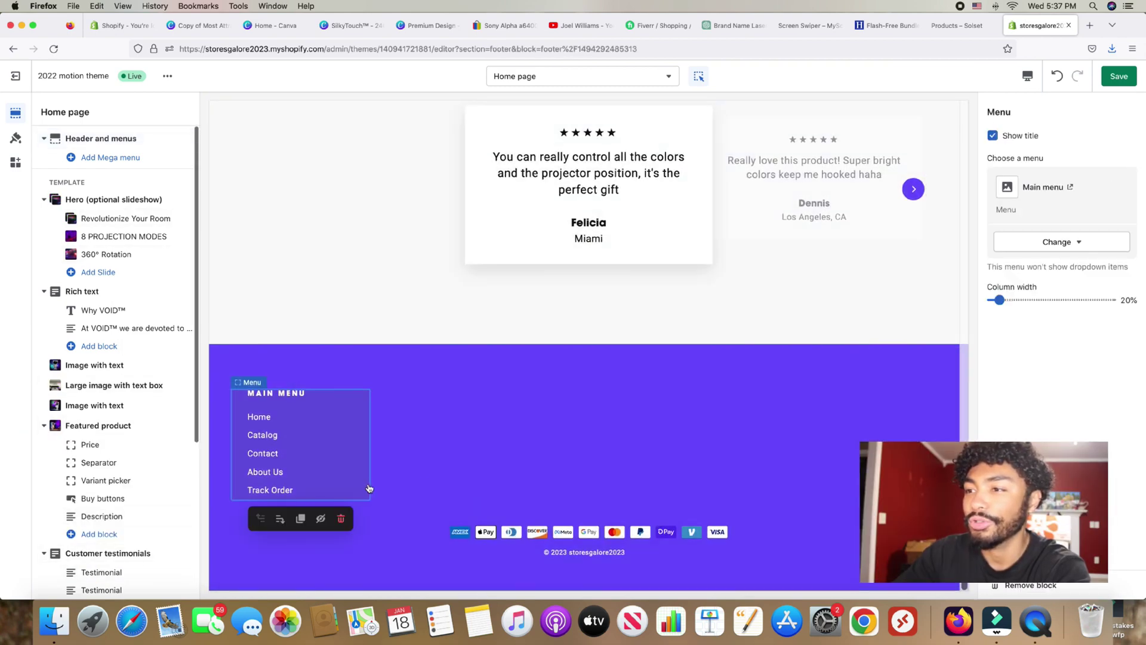
left_click(347, 557)
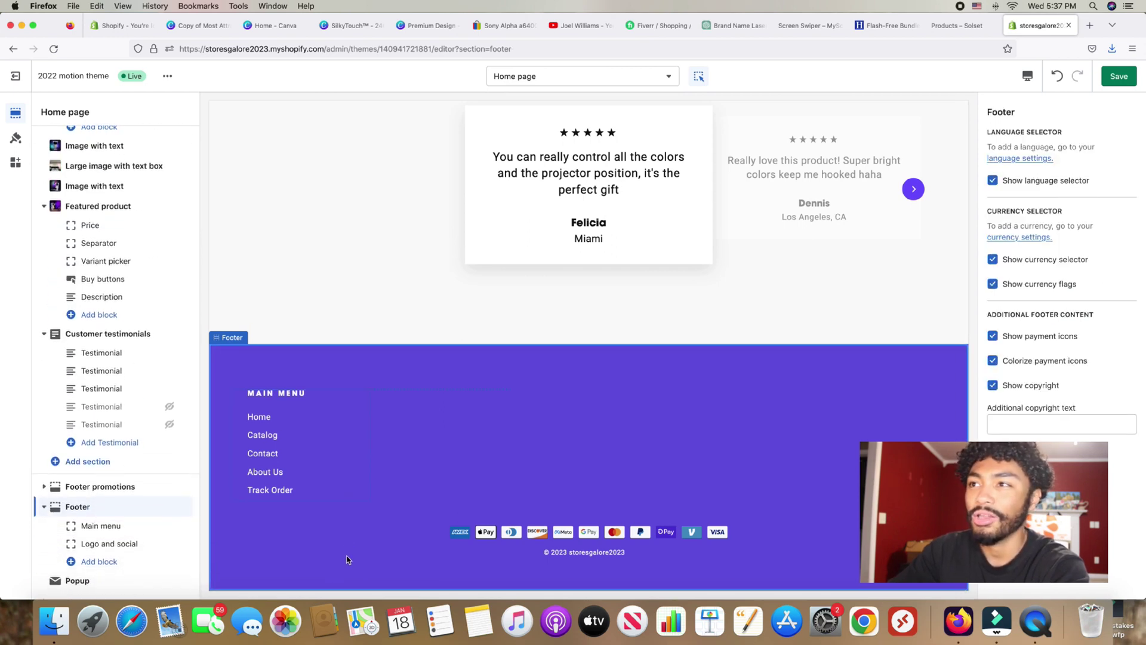
scroll(439, 381, "up", 2)
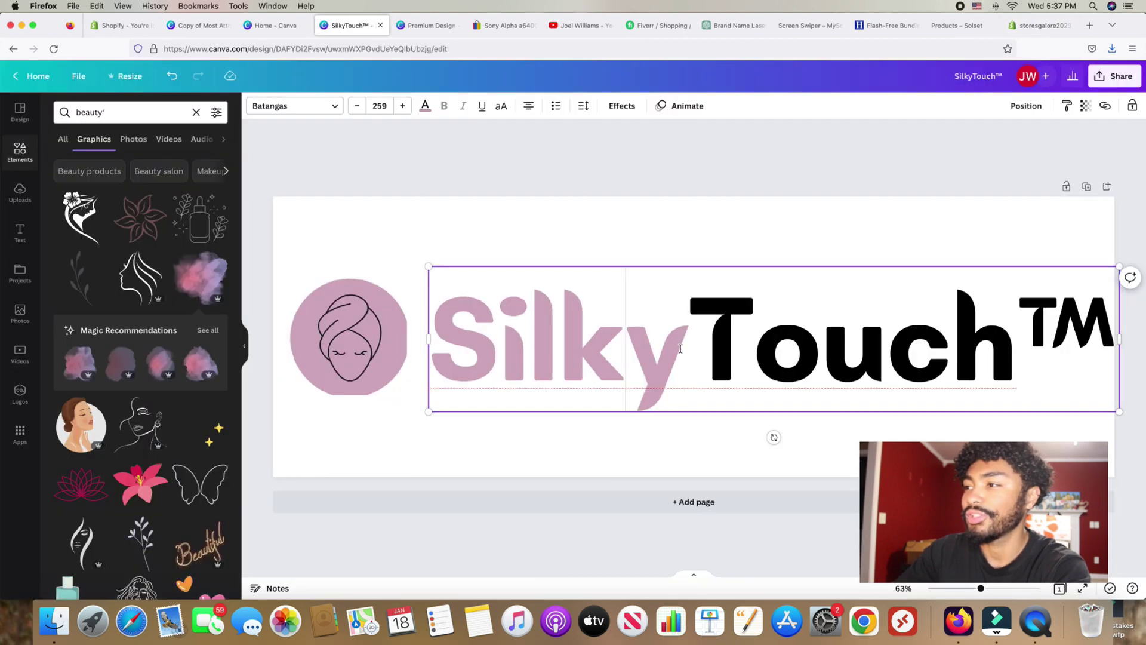
- Switch to the Canva logo design and recolour the word "Silky" and the face graphic's circle white
left_click_drag(690, 345, 431, 344)
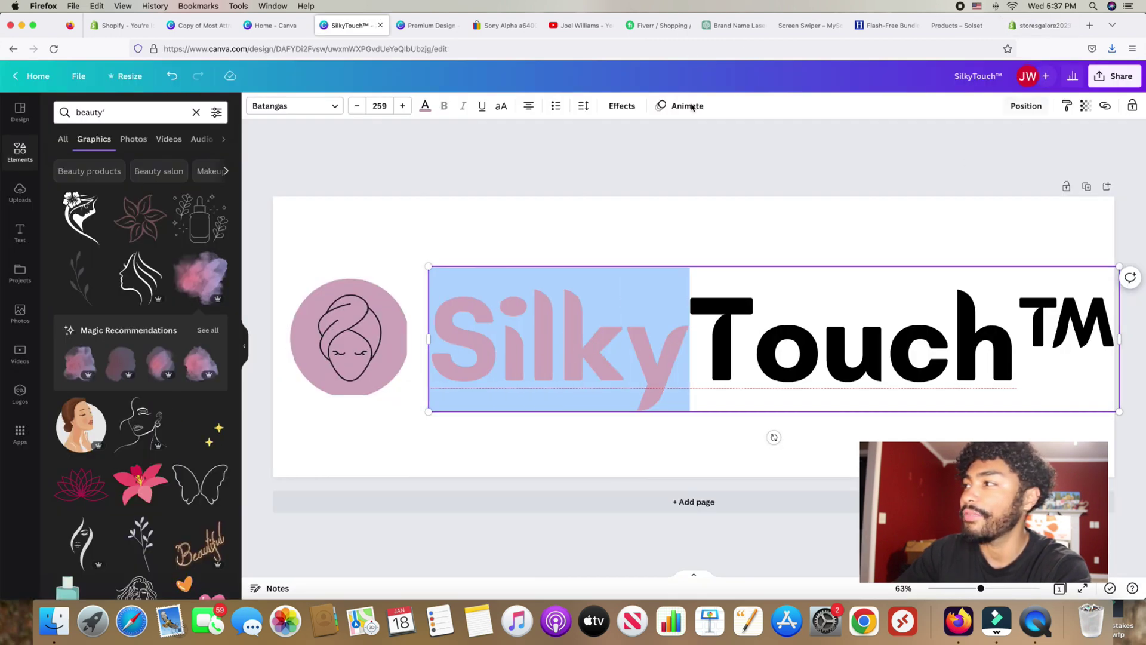
left_click(427, 112)
left_click(179, 281)
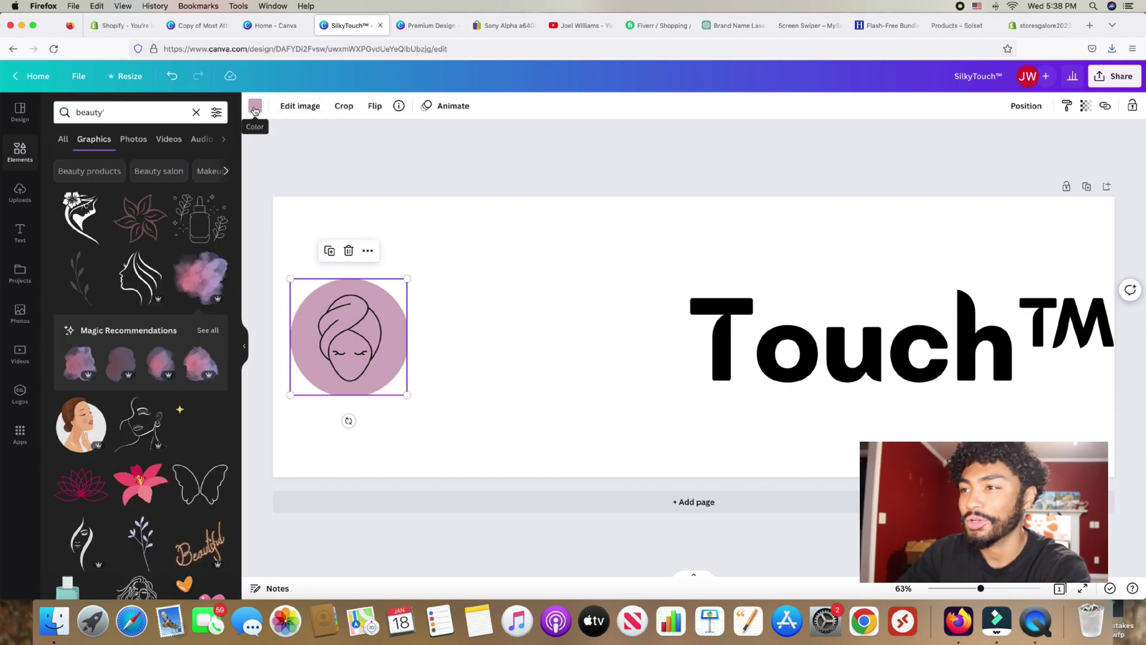
- Download the white version of the logo as a PNG with a transparent background
left_click(1109, 77)
left_click(942, 343)
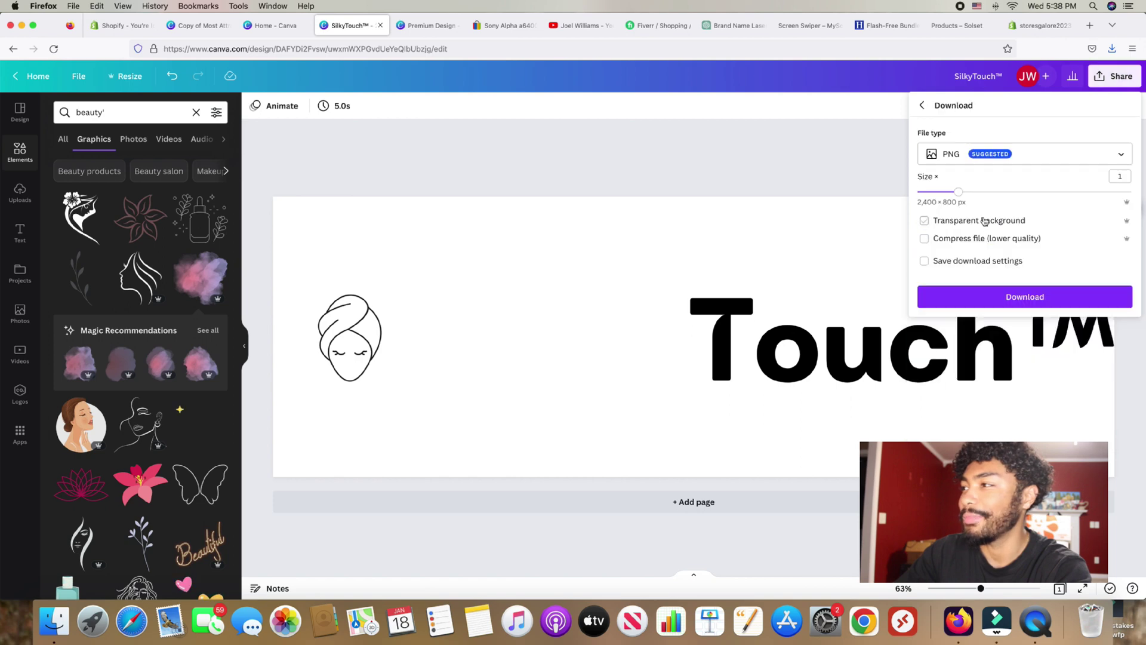
left_click(997, 292)
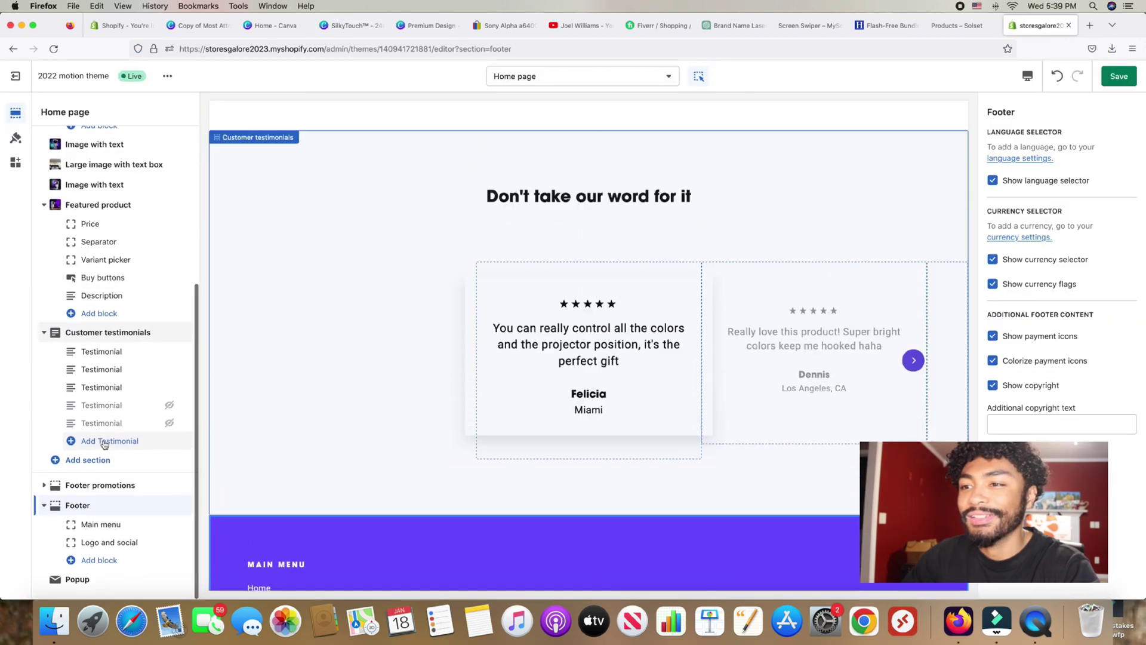
- Upload the white SilkyTouch logo from Downloads as the logo image of the Shopify footer's Logo and social block
left_click(119, 543)
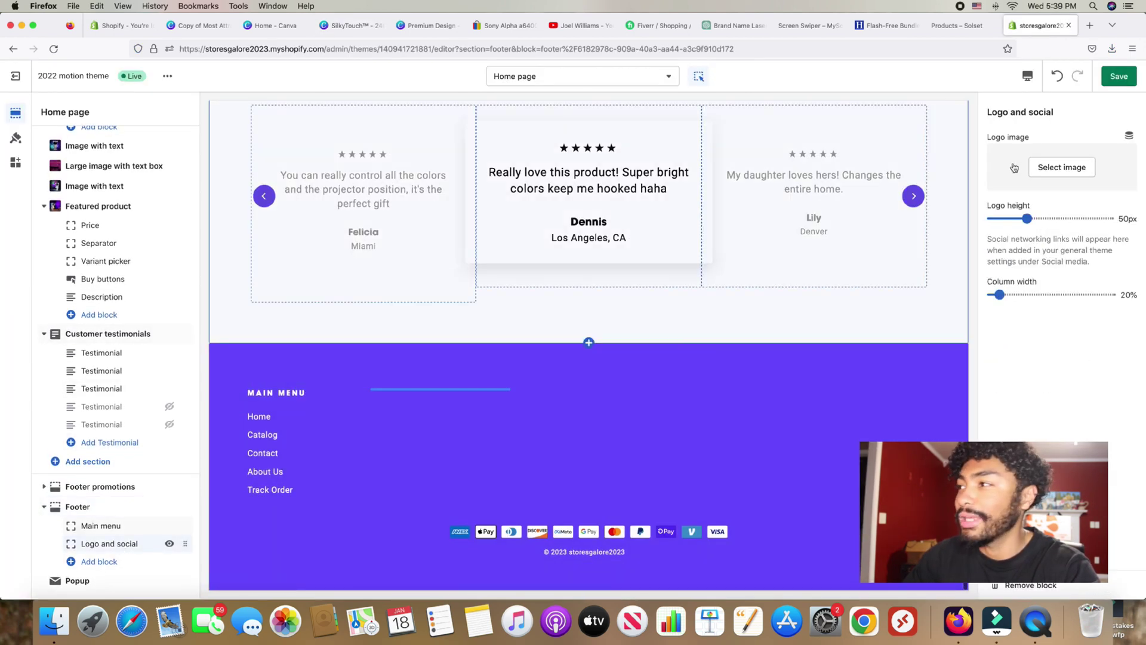
left_click(1094, 171)
left_click(1021, 194)
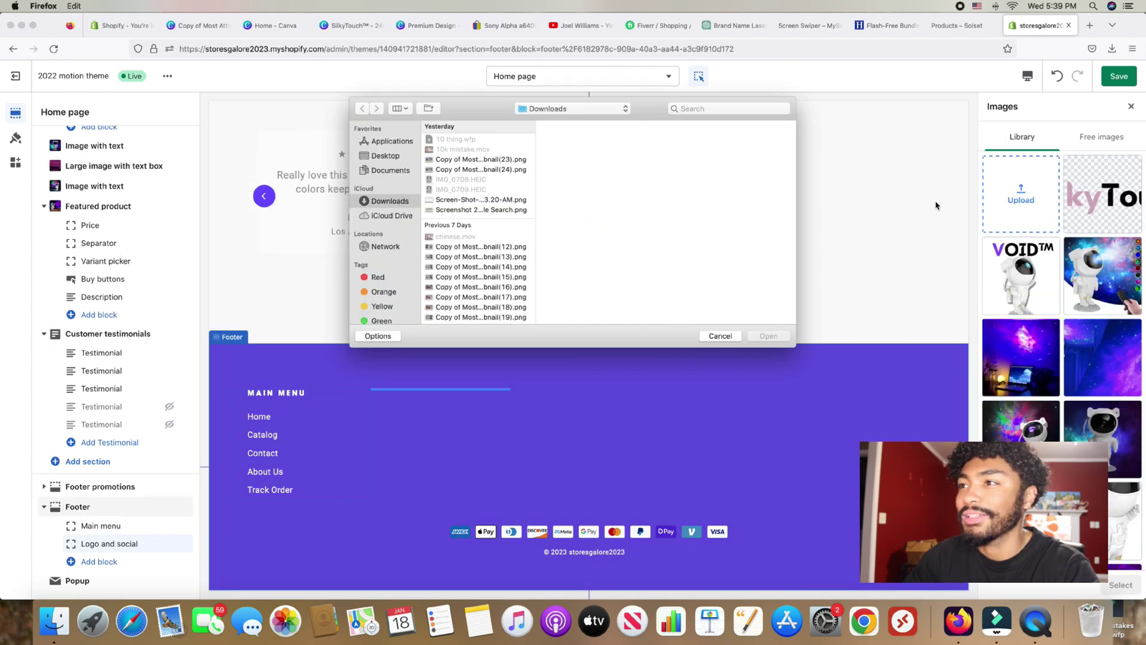
double_click(472, 202)
- Move the Logo and social block ahead of the footer's Main menu block and increase its logo height
left_click_drag(181, 547, 180, 525)
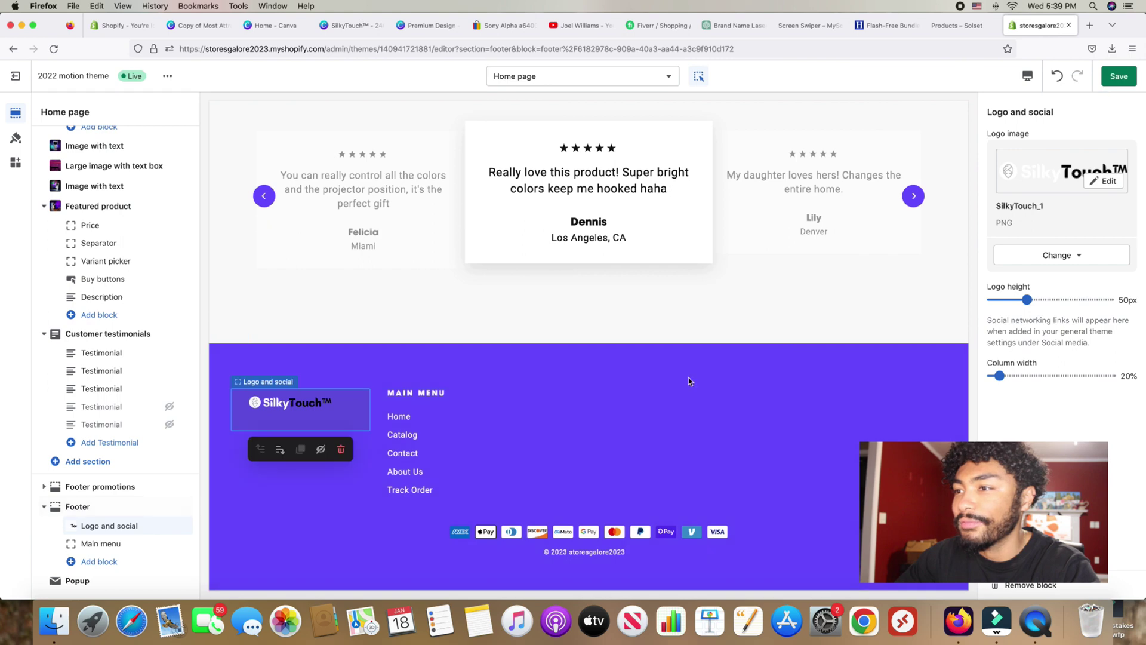
left_click_drag(1027, 299, 1069, 300)
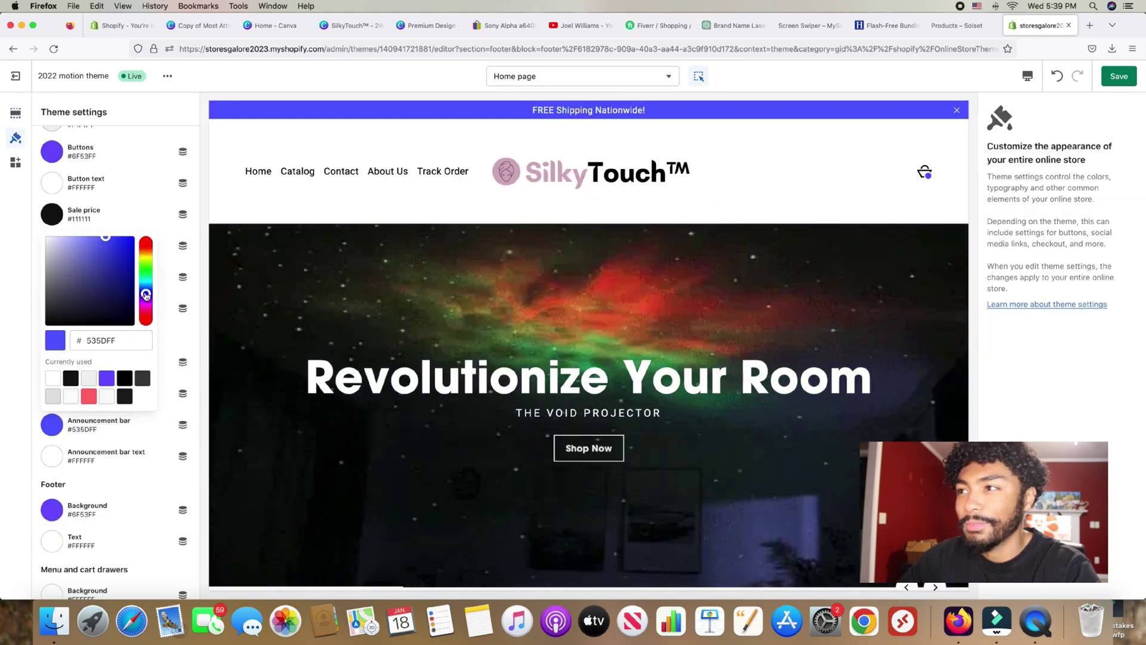
- Set the theme's announcement bar and general button colours to pink #C9A7BE and save the changes
mouse_move(145, 295)
left_mouse_down()
mouse_move(152, 255)
mouse_move(151, 306)
left_mouse_up()
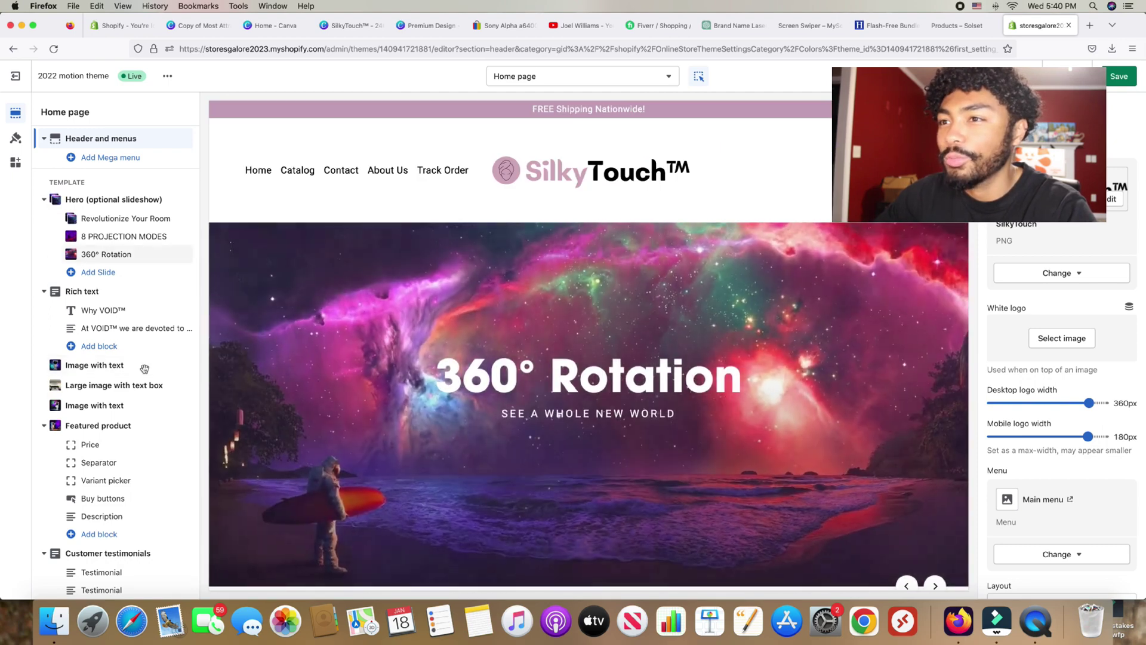
left_click(15, 138)
left_click(51, 270)
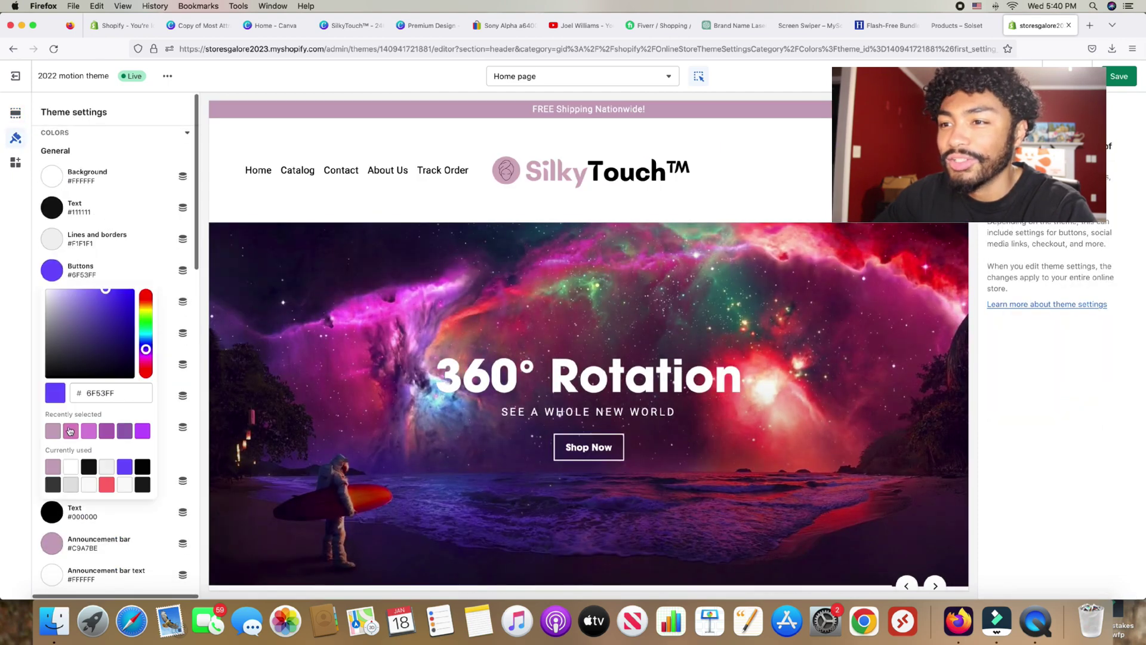
left_click(53, 430)
scroll(312, 373, "down", 10)
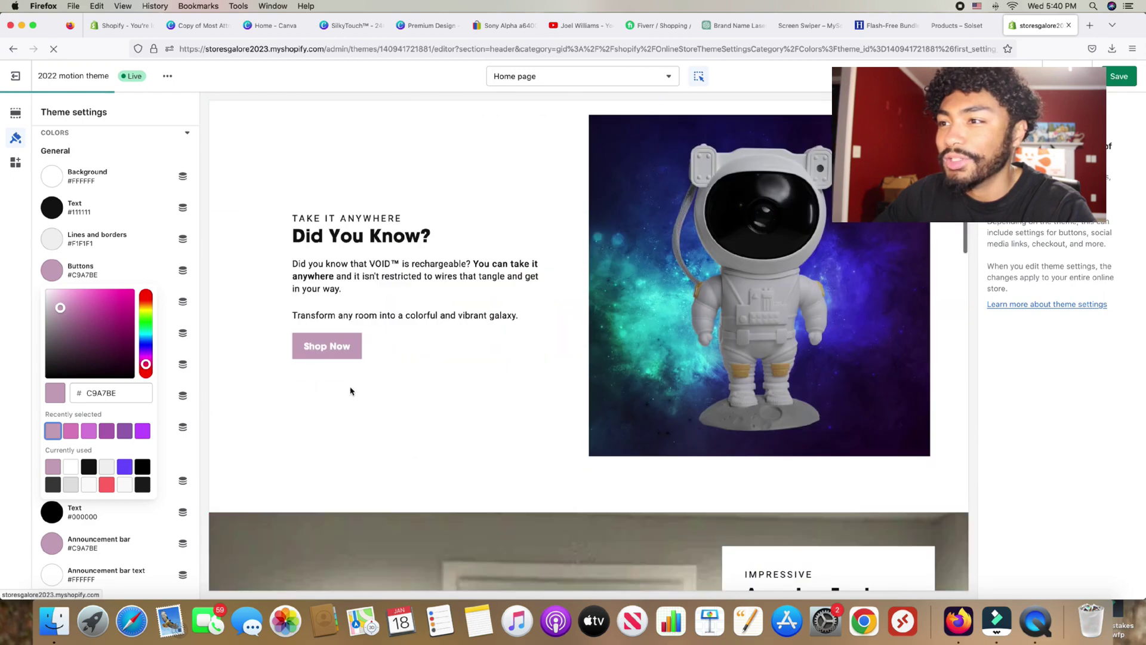
scroll(341, 389, "down", 8)
scroll(358, 356, "down", 10)
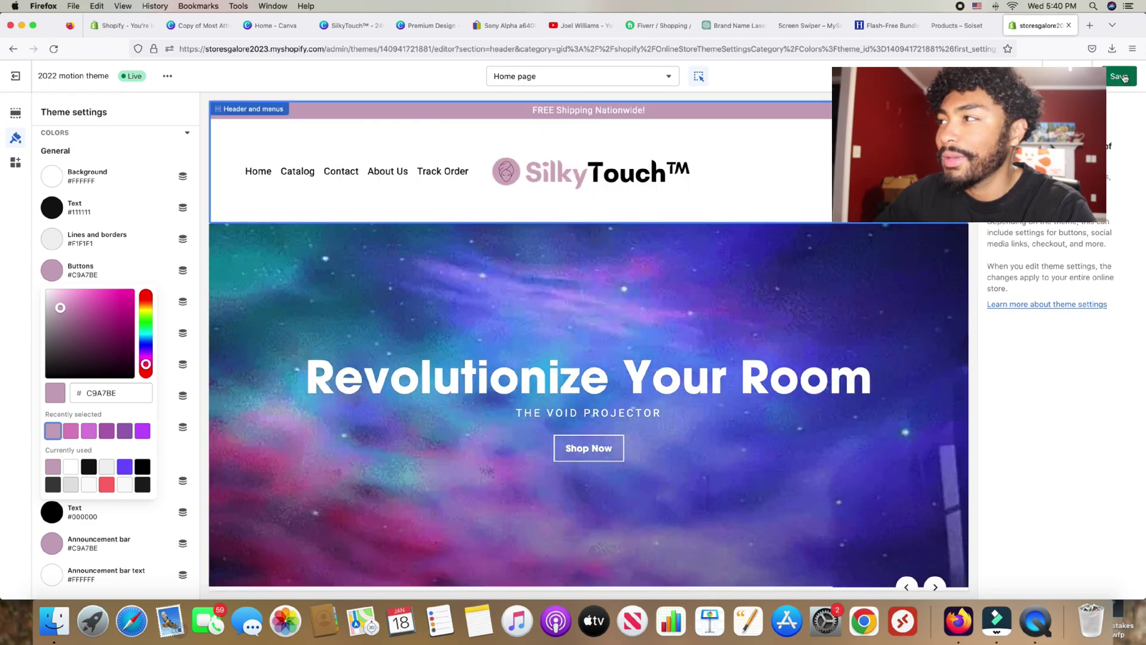
left_click(1120, 77)
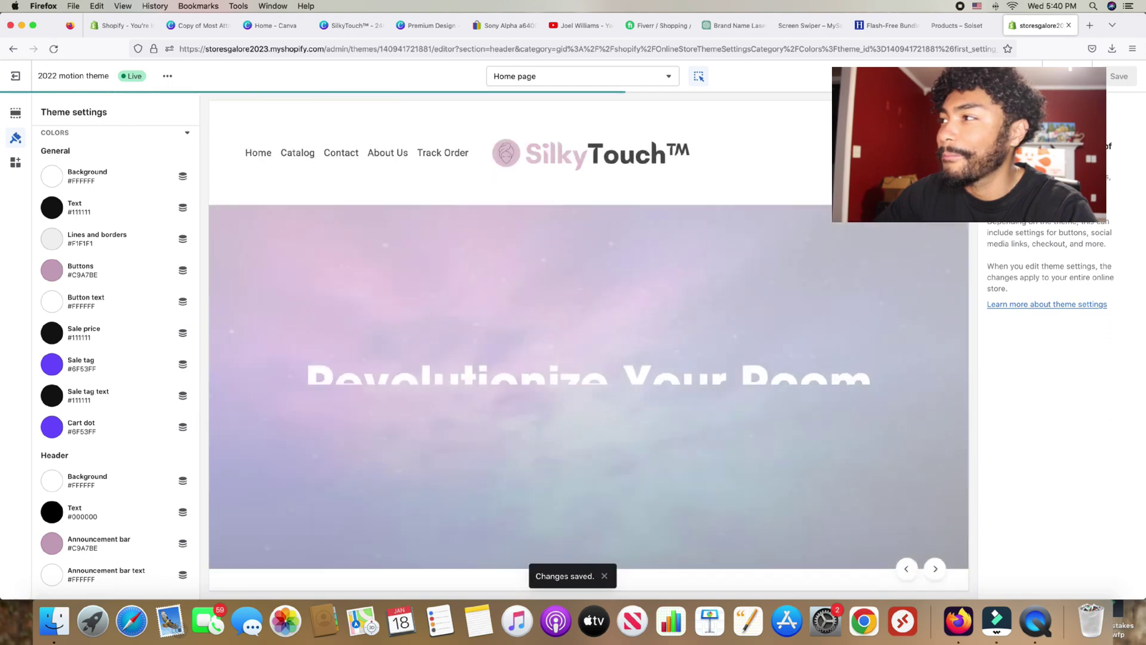
- Check the home page in the mobile preview and review the page down to the footer
left_click(1025, 77)
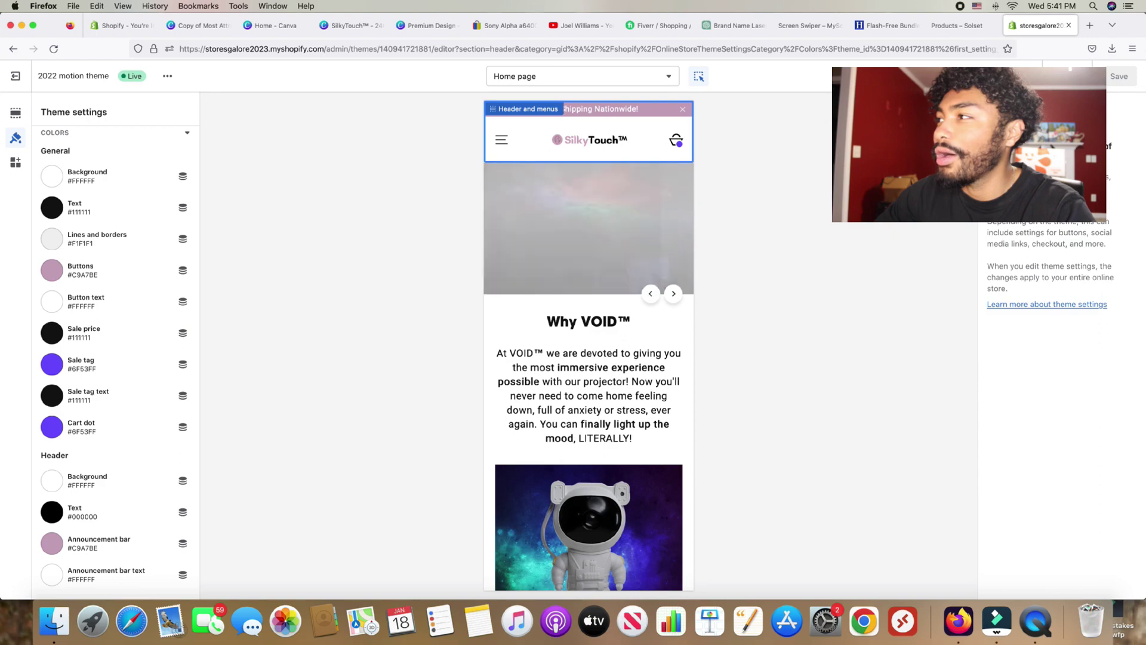
scroll(625, 285, "down", 15)
scroll(625, 284, "down", 5)
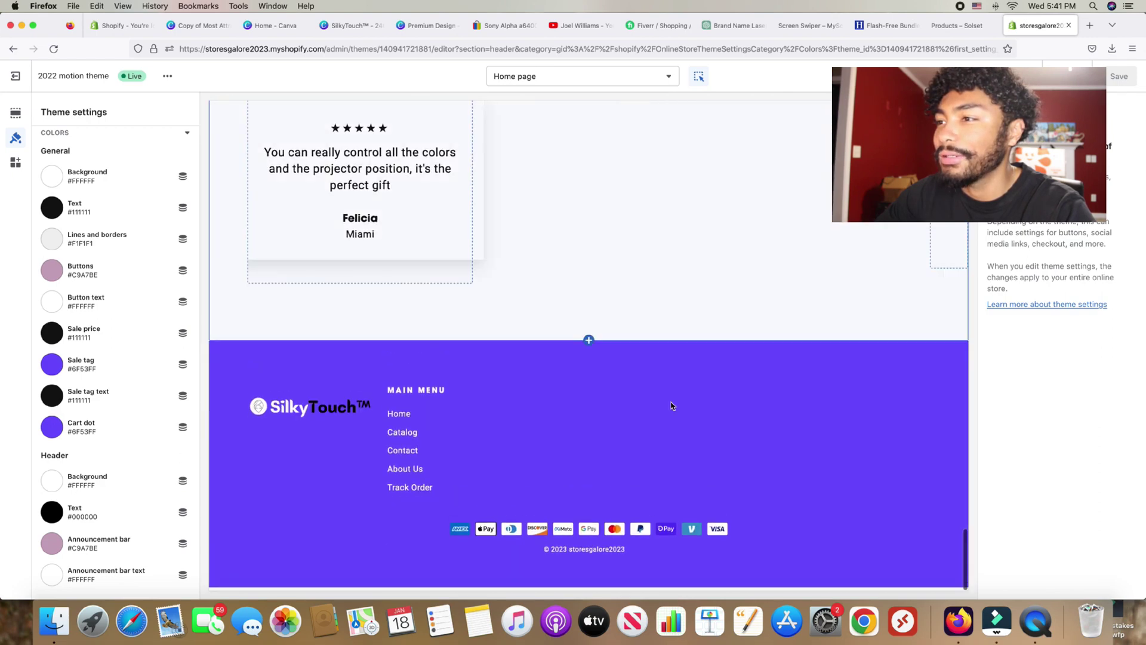
- Set the footer's background colour to the recently used pink #C9A7BE and save the theme
left_click(671, 404)
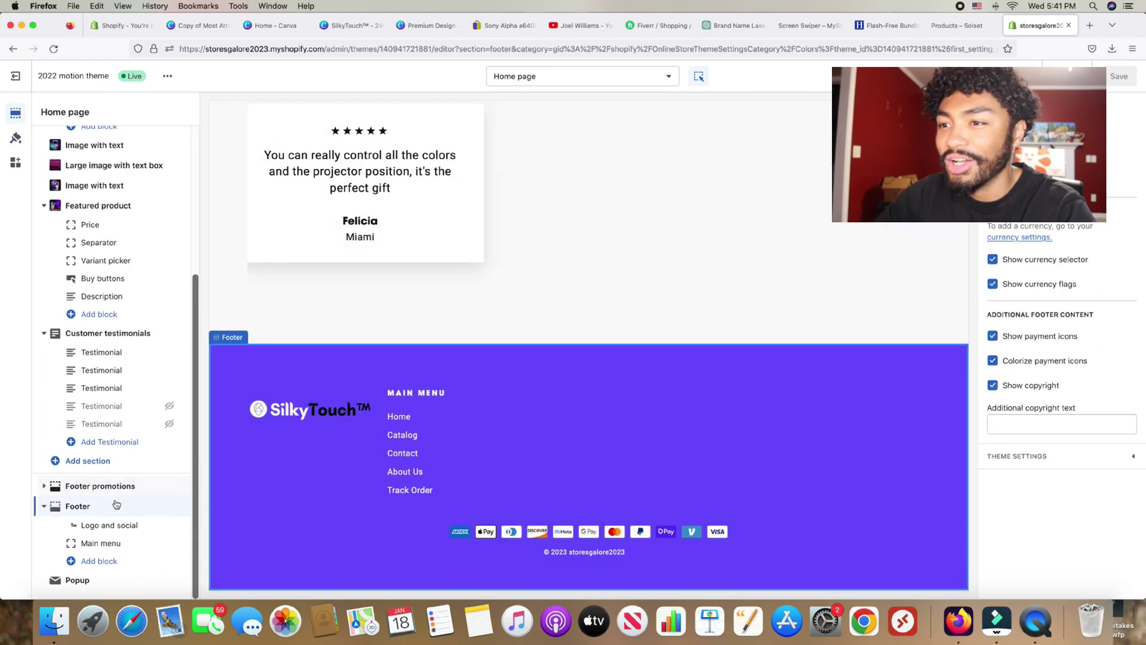
left_click(58, 402)
left_click(53, 324)
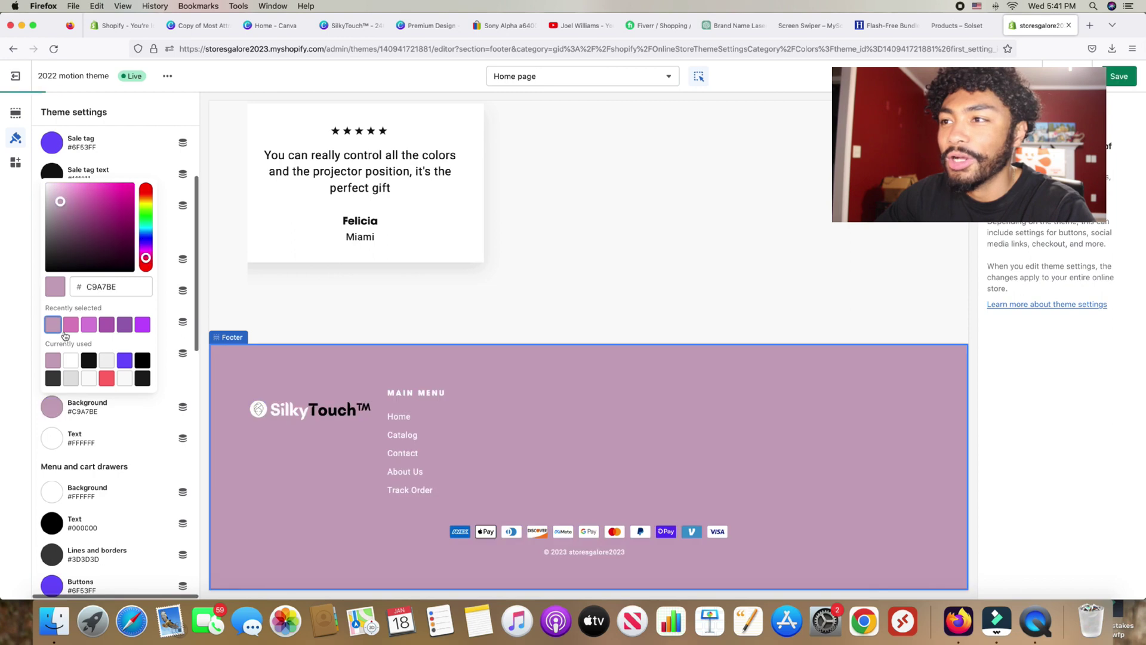
left_click(265, 491)
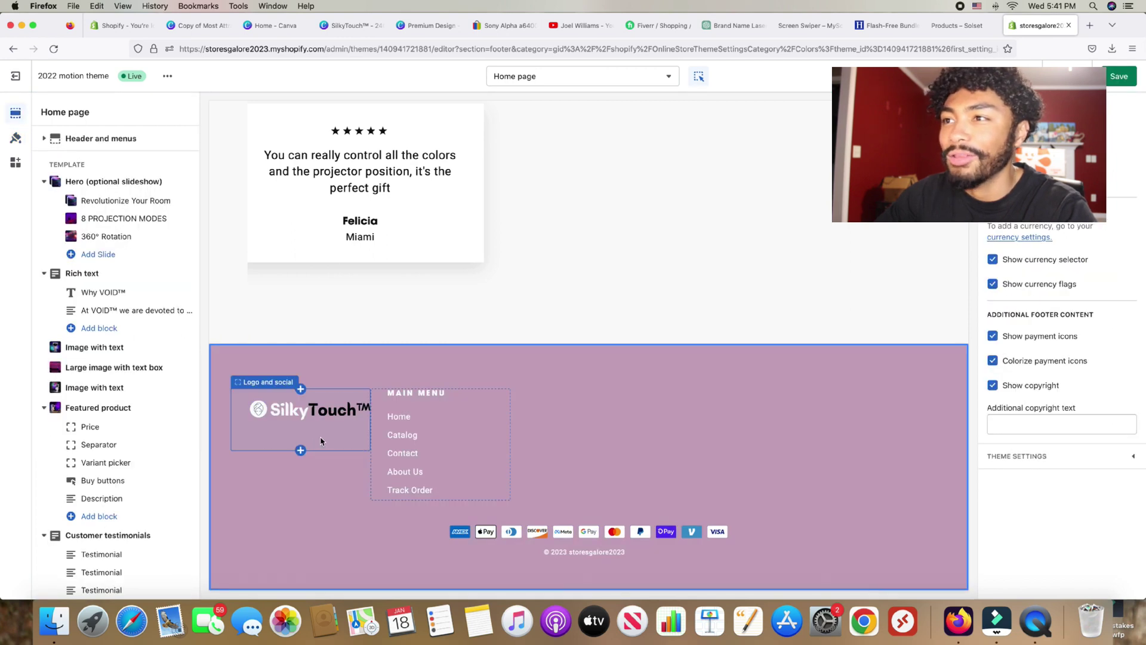
scroll(657, 209, "up", 20)
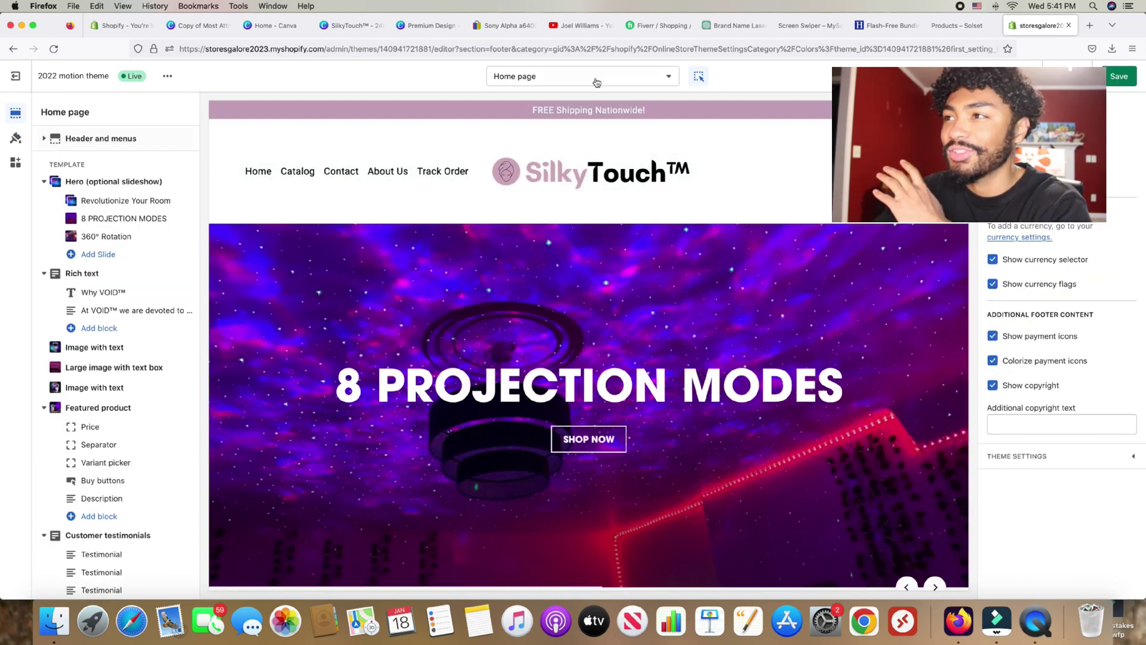
left_click(1130, 78)
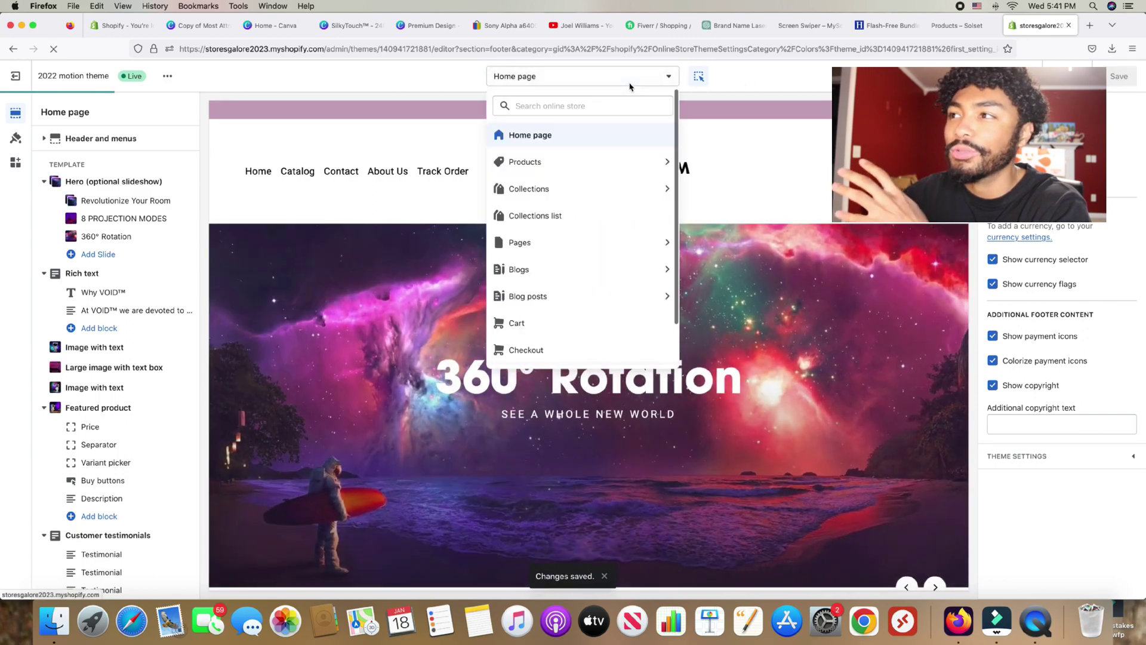
- Open the checkout page's theme settings and replace its custom logo with the SilkyTouch image
left_click(631, 78)
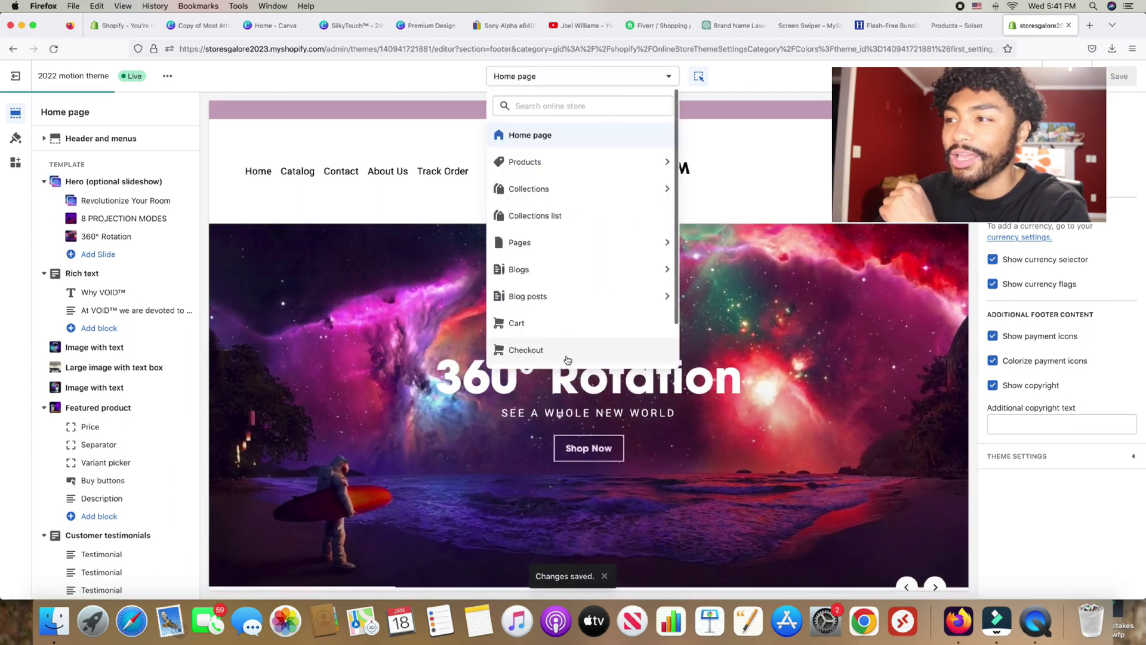
left_click(561, 357)
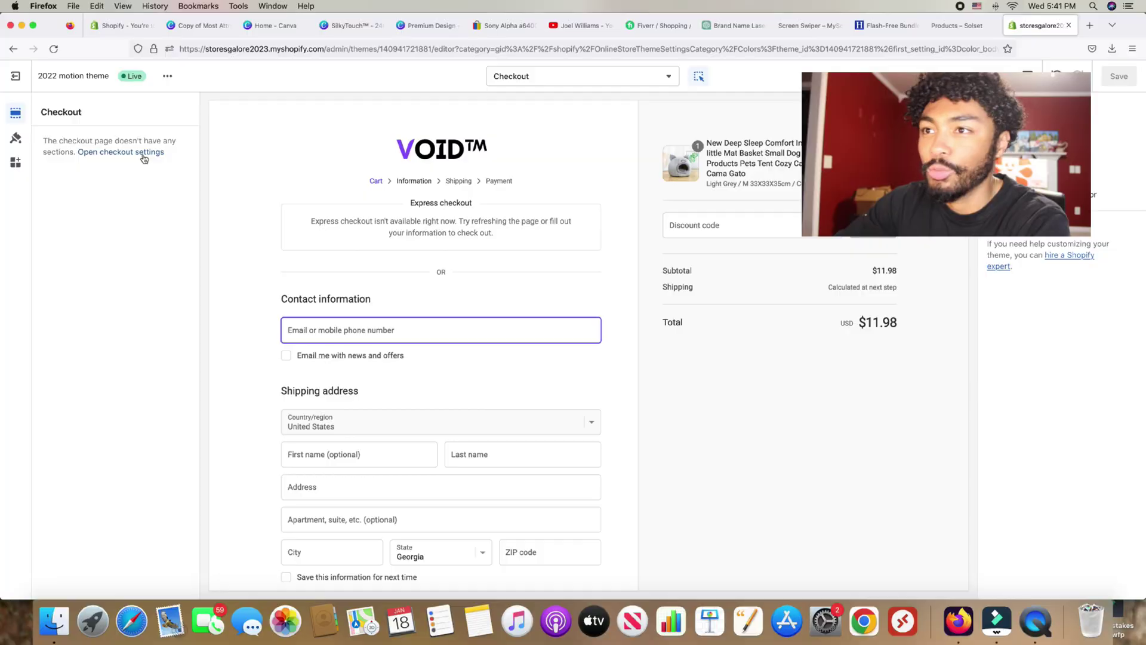
left_click(146, 154)
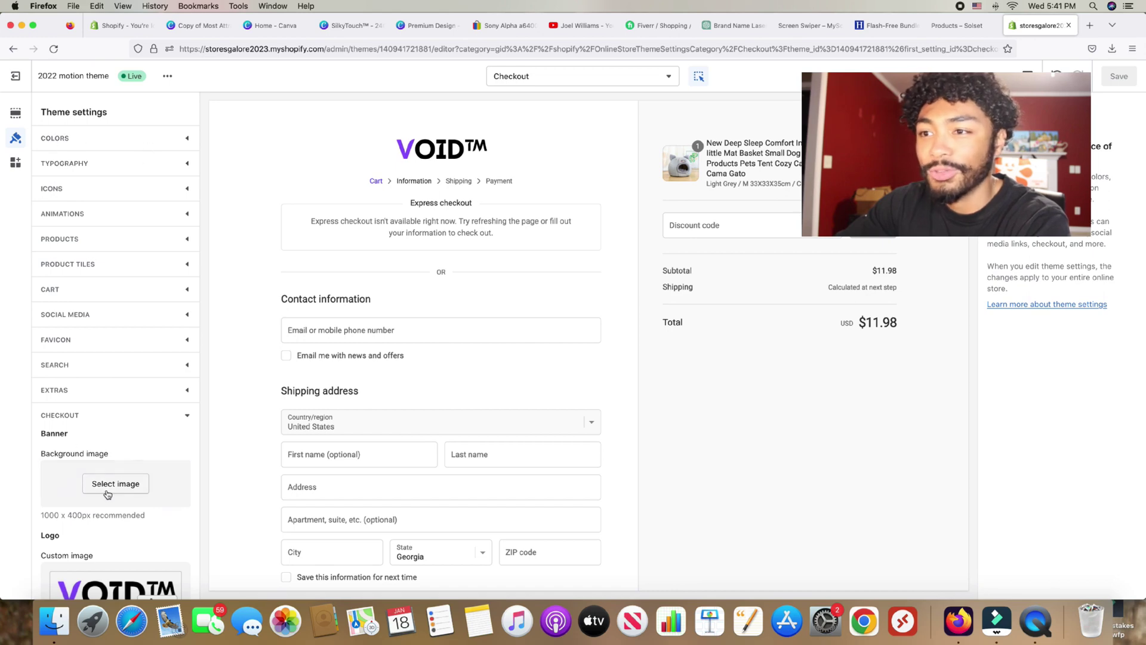
scroll(114, 532, "down", 4)
left_click(121, 550)
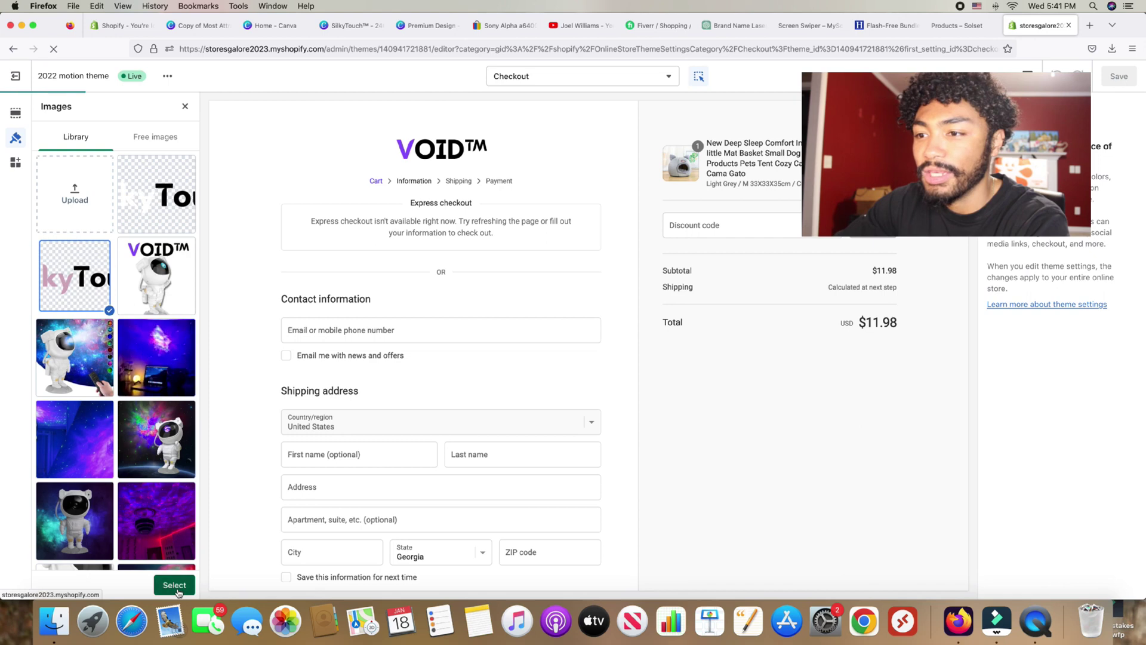
left_click(175, 585)
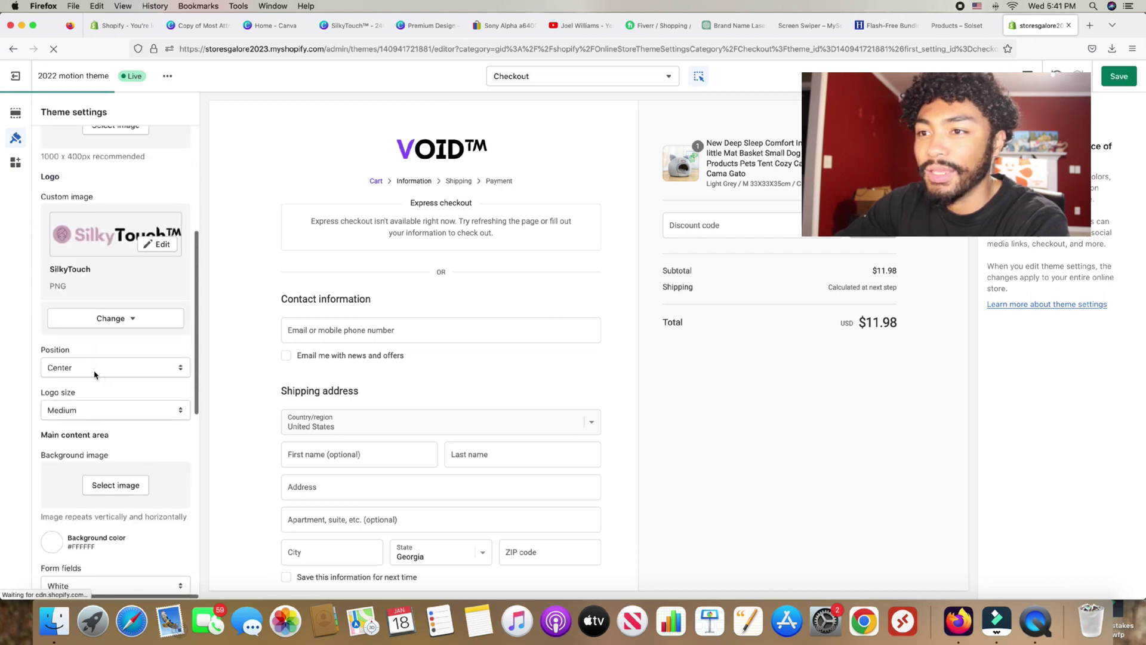
- Set the checkout logo size to Large and save the theme
scroll(152, 423, "down", 10)
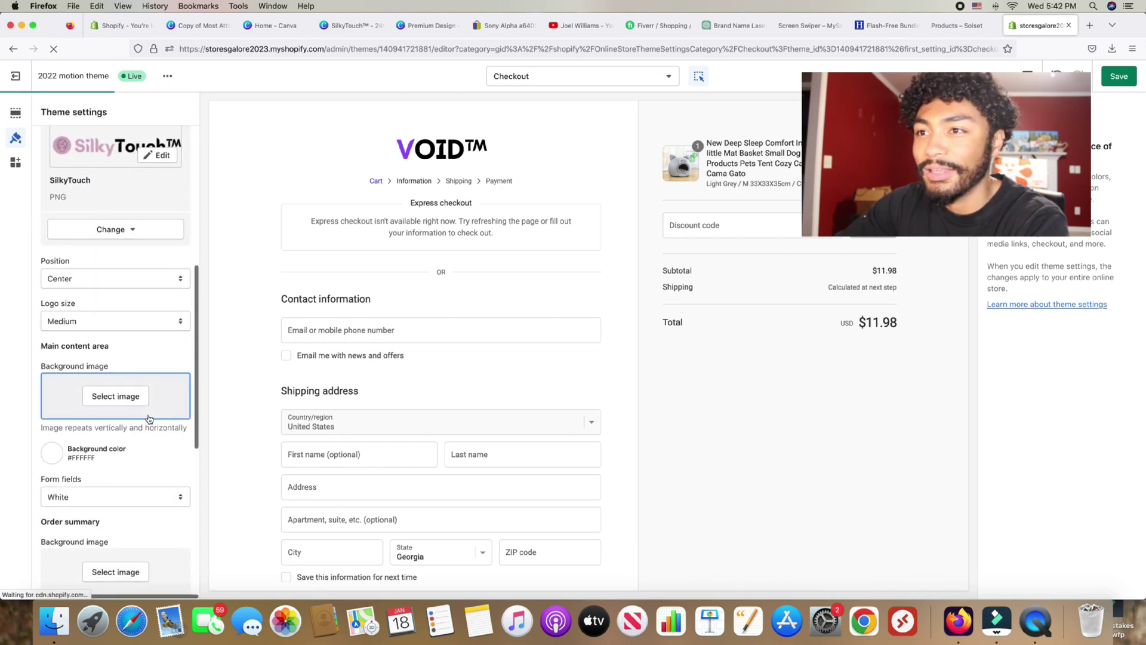
left_click(61, 400)
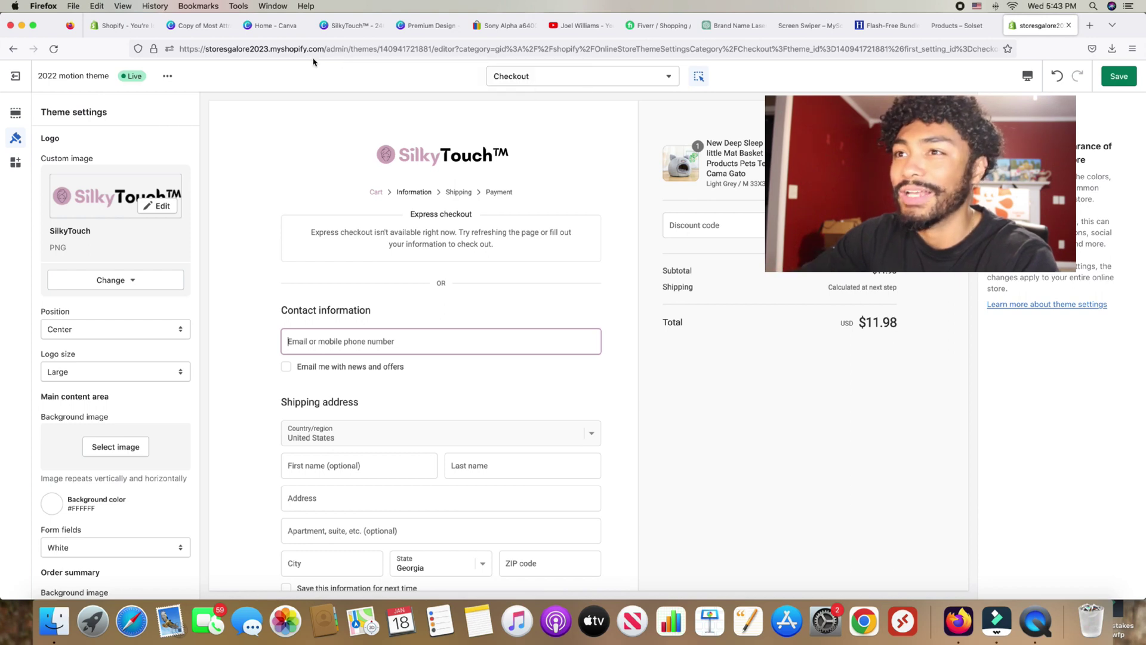
left_click(1123, 78)
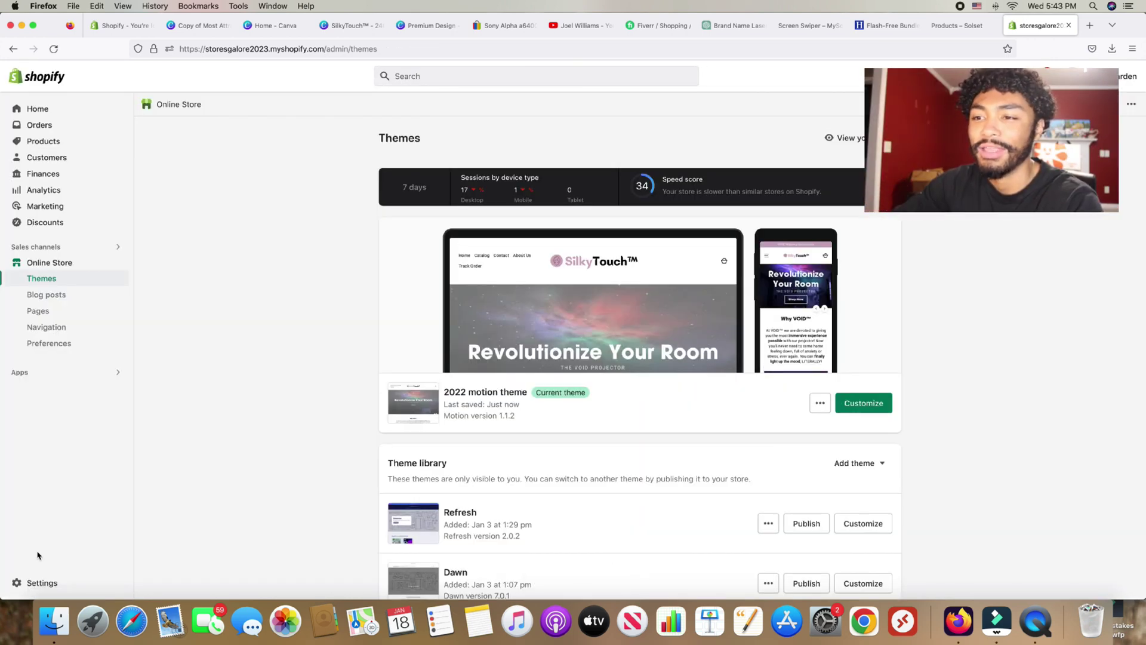
- Open the store's domain settings and search for silkytouch.com as a new domain to buy
left_click(53, 581)
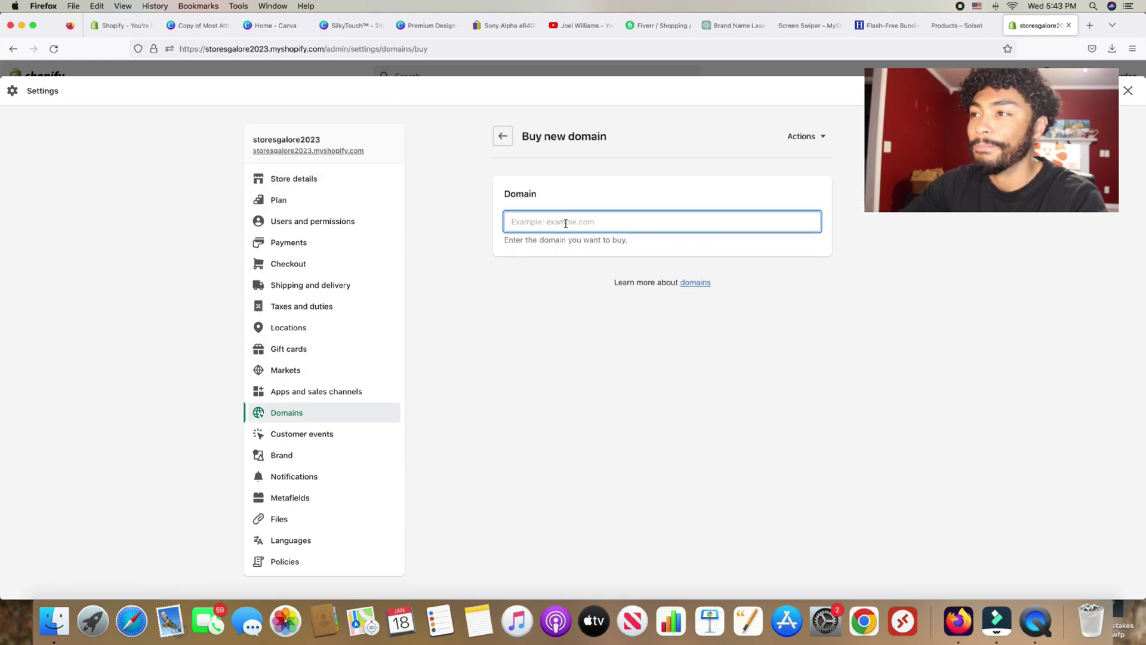
type("silkytouch")
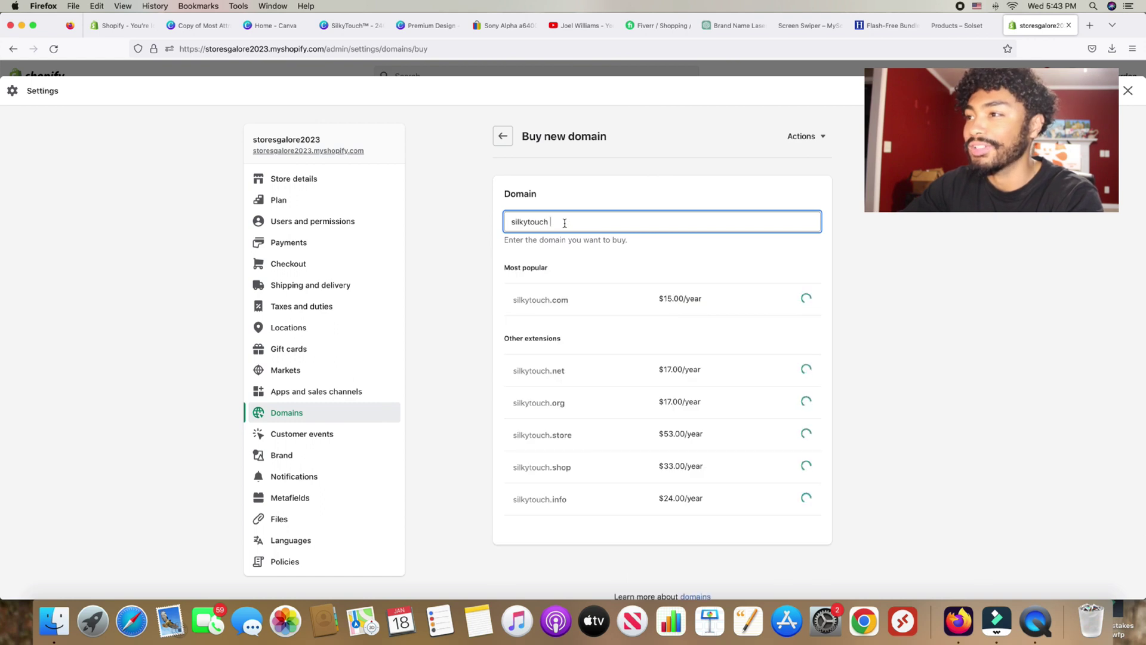
type(".com")
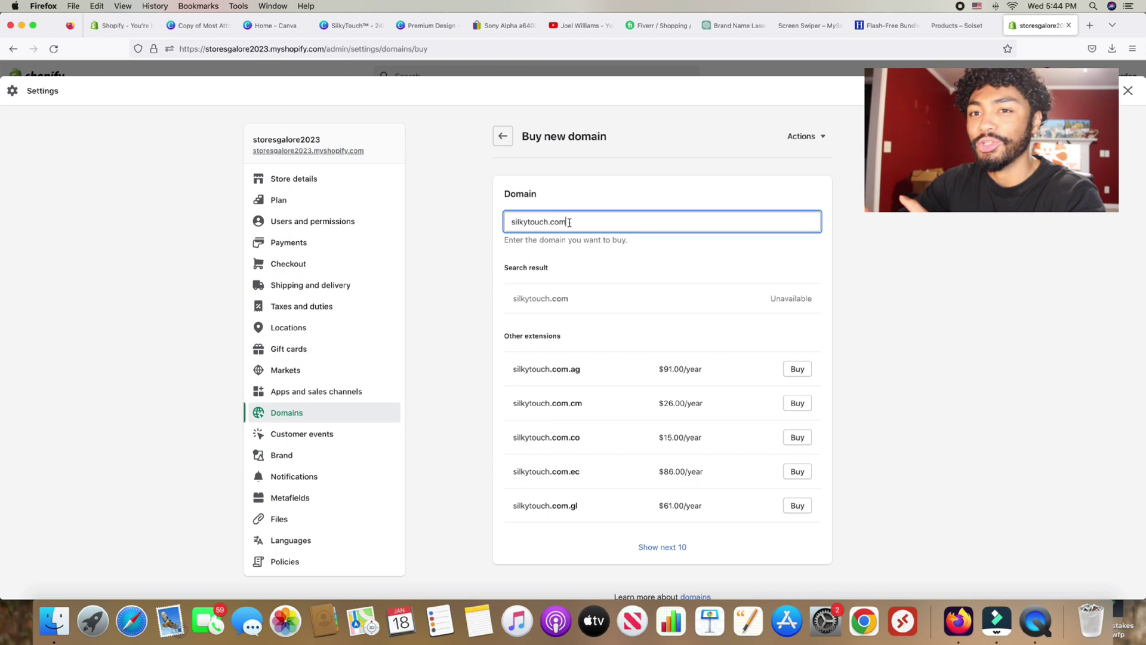
left_click(512, 222)
type("the")
key("BackSpace")
key("BackSpace")
key("BackSpace")
- Change the domain search to silkytouchshop.com by adding "shop" after the brand name
key("Right")
key("Right")
key("Right")
key("Right")
key("Right")
key("Right")
key("Right")
key("Right")
key("Right")
key("Right")
type("shop")
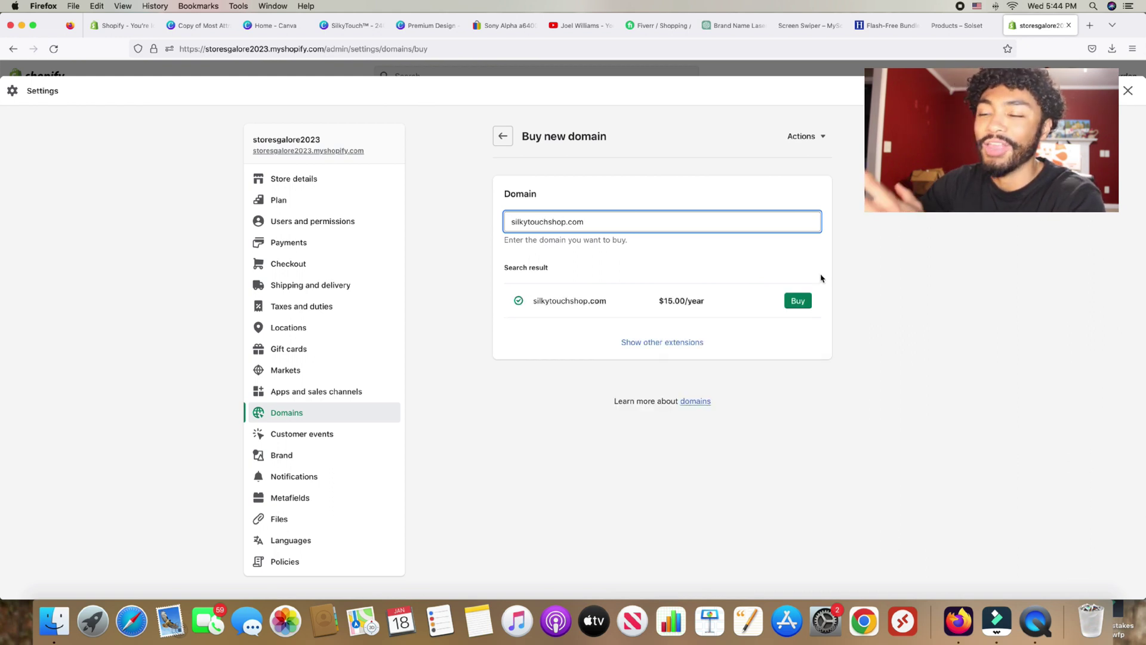